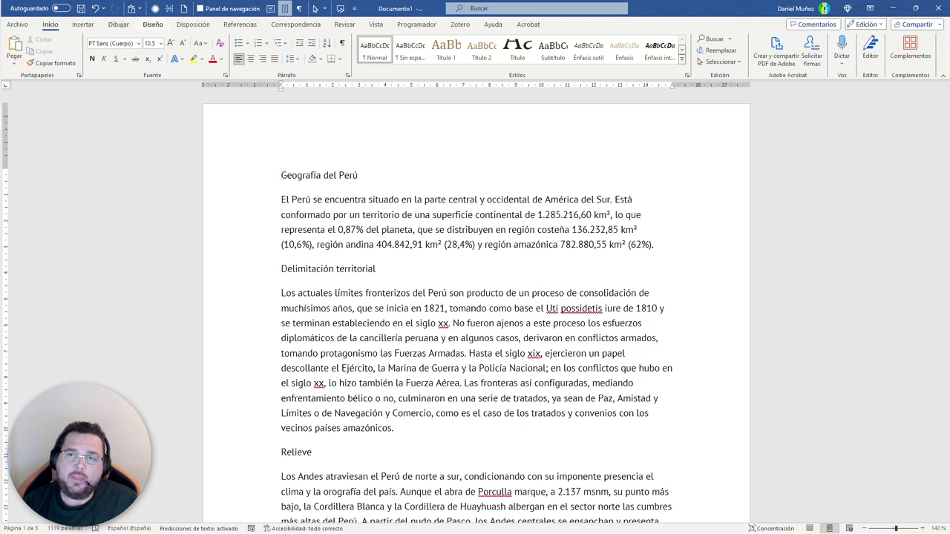
- Apply the Papel colour scheme from the Diseño tab
{"action": "left_click", "coordinate": [153, 24]}
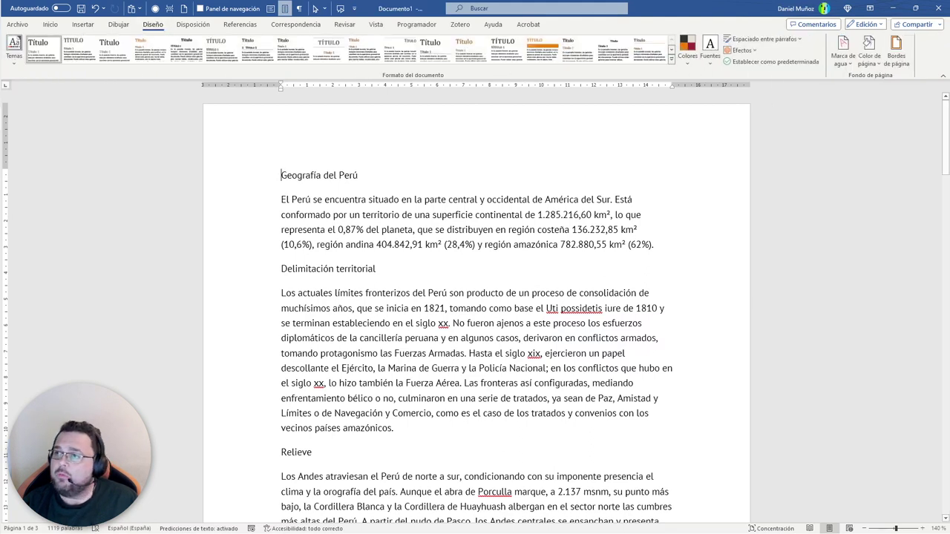
{"action": "left_click", "coordinate": [688, 48]}
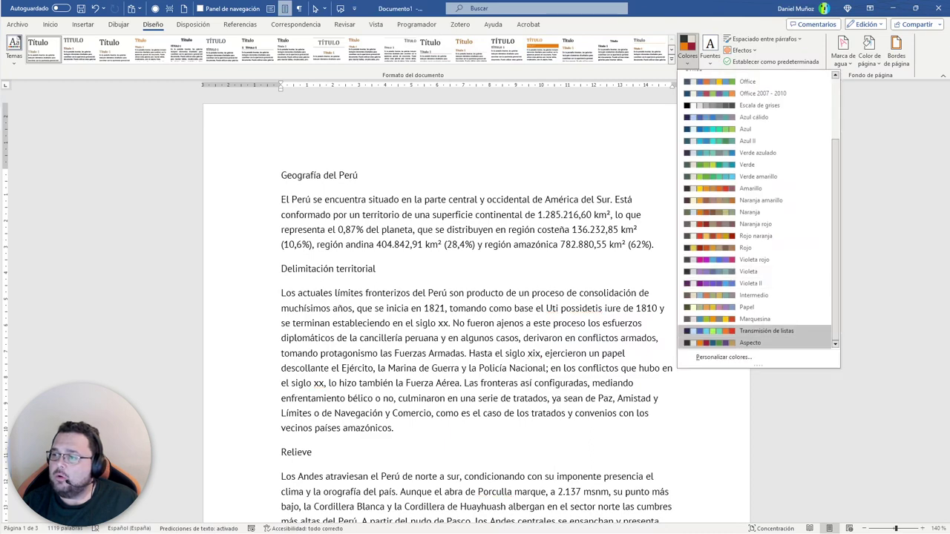
{"action": "left_click", "coordinate": [747, 307]}
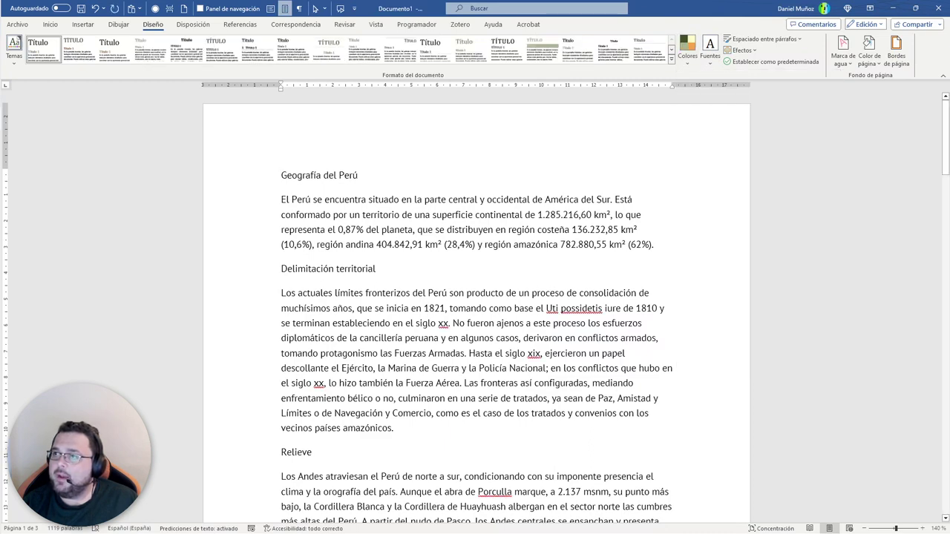
- Apply the Accesible D1 theme font set
{"action": "left_click", "coordinate": [710, 48]}
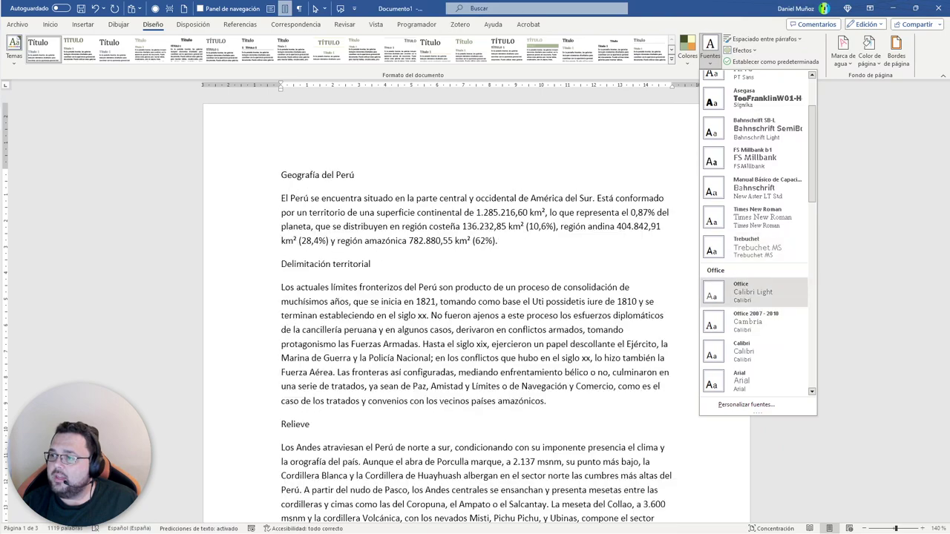
{"action": "scroll", "coordinate": [753, 256], "scroll_direction": "down", "scroll_amount": 5}
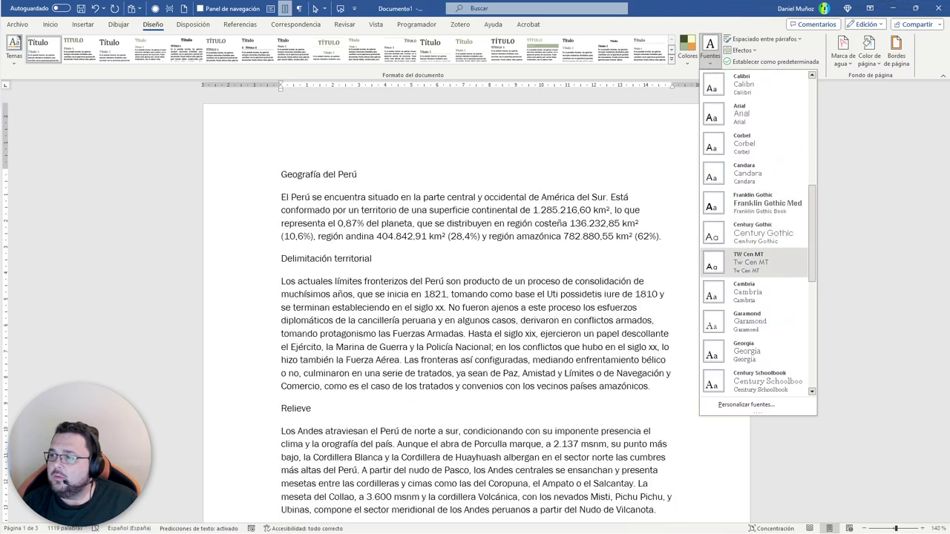
{"action": "scroll", "coordinate": [753, 256], "scroll_direction": "up", "scroll_amount": 5}
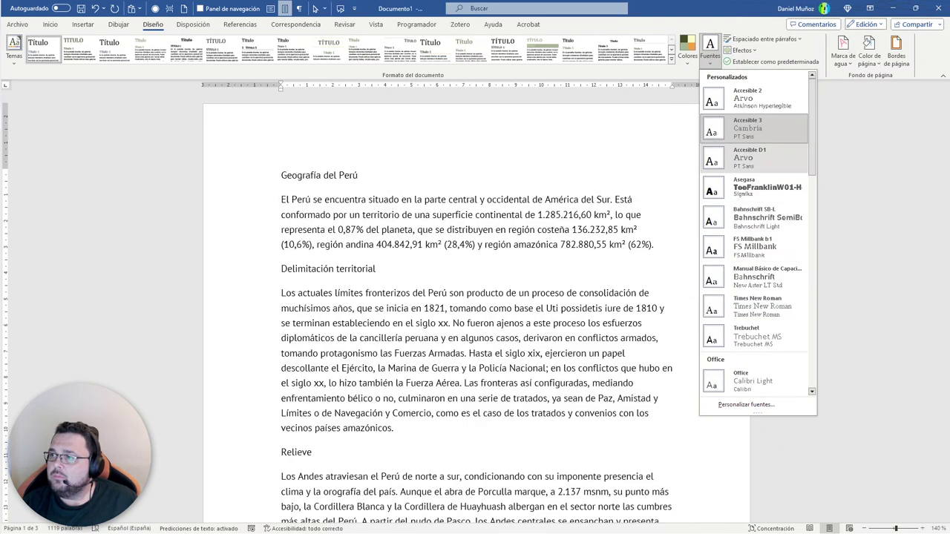
{"action": "left_click", "coordinate": [753, 157]}
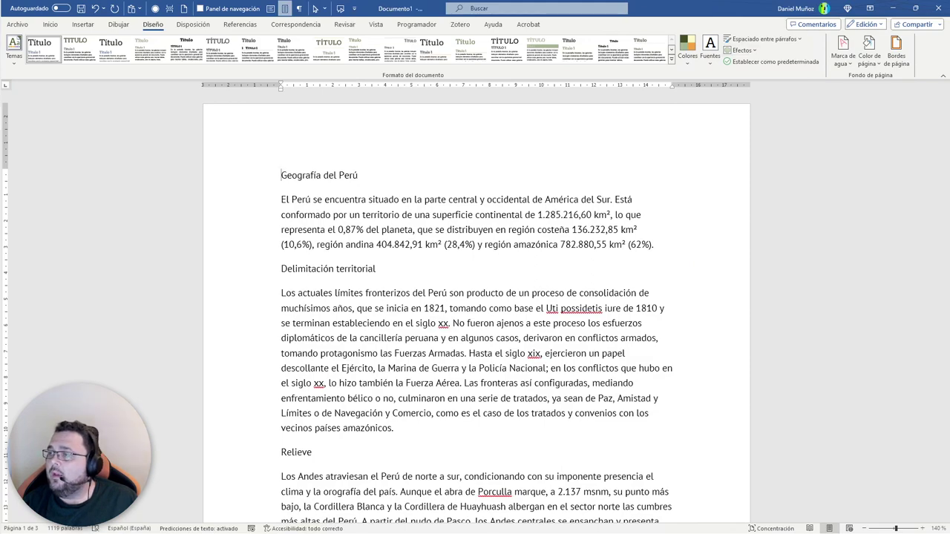
{"action": "left_click", "coordinate": [763, 39]}
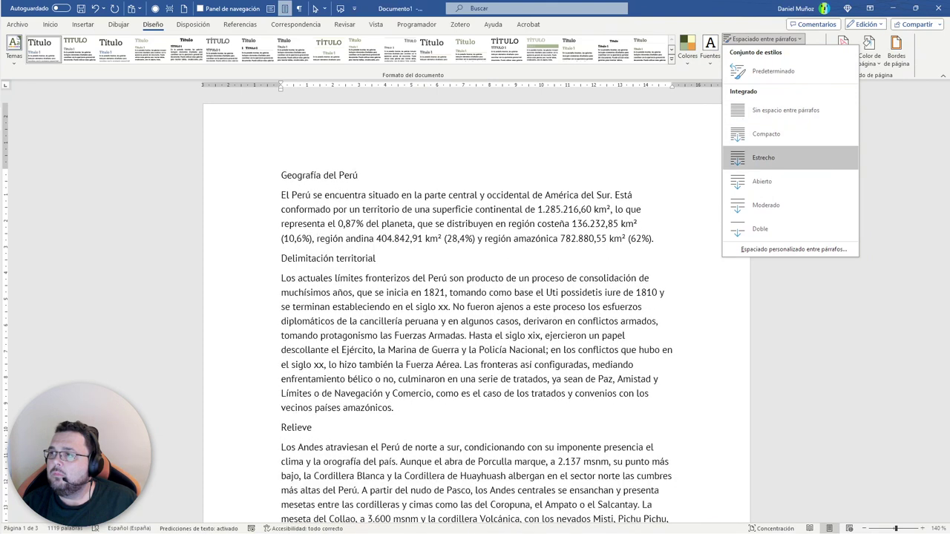
- Set Estrecho paragraph spacing and the Blanco y negro (mayúsculas) style set
{"action": "left_click", "coordinate": [764, 157]}
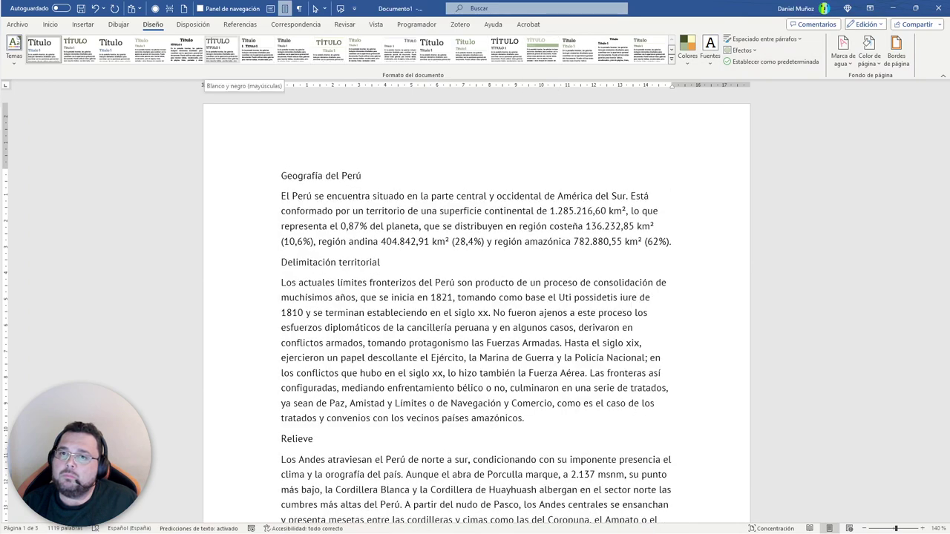
{"action": "left_click", "coordinate": [221, 51]}
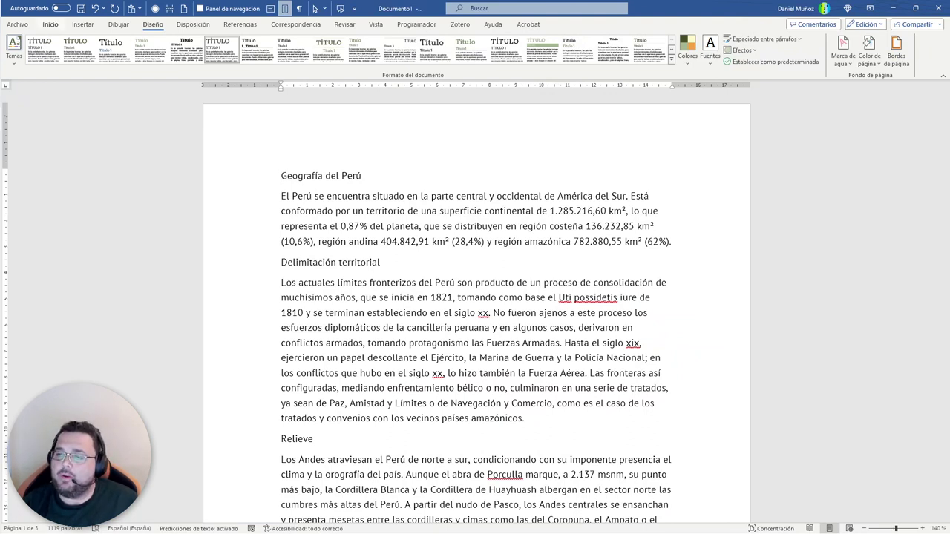
{"action": "left_click", "coordinate": [50, 24]}
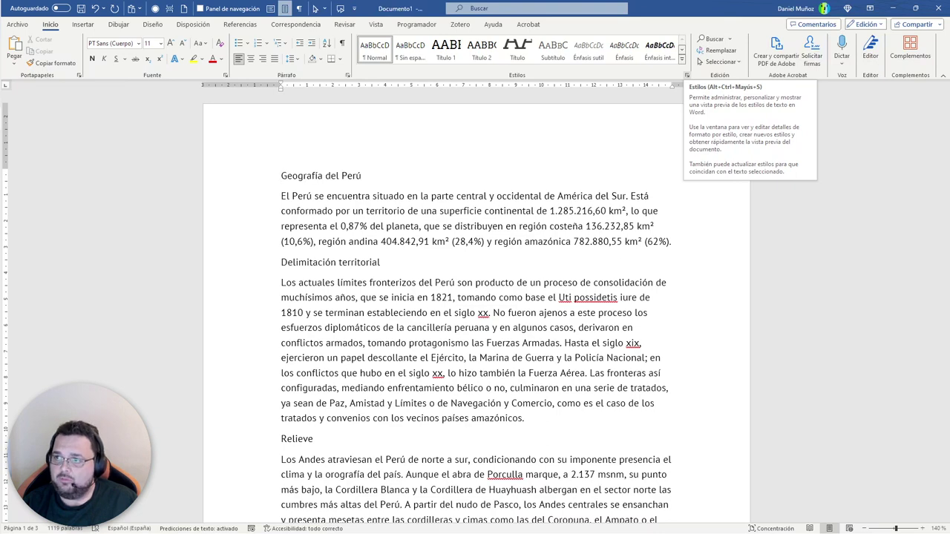
- Open the Styles pane from the Estilos group launcher on the Inicio tab
{"action": "left_click", "coordinate": [686, 75]}
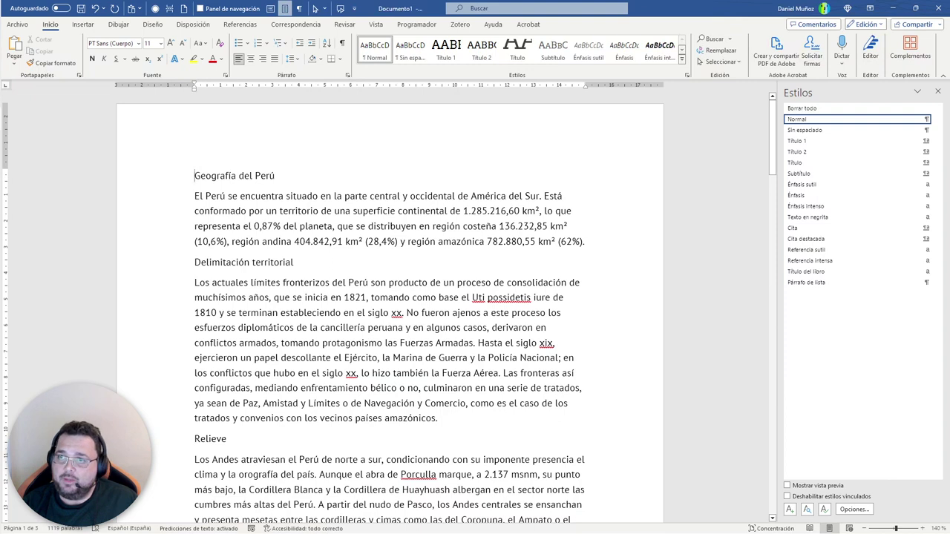
- Open the Navigation pane by searching 'panel de nav', then scroll through the document
{"action": "key", "text": "alt+q"}
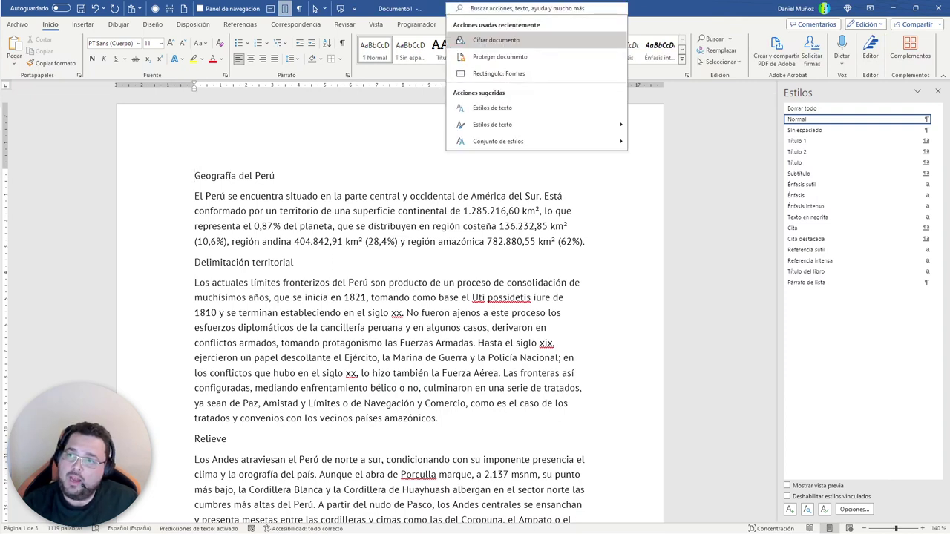
{"action": "type", "text": "panel de"}
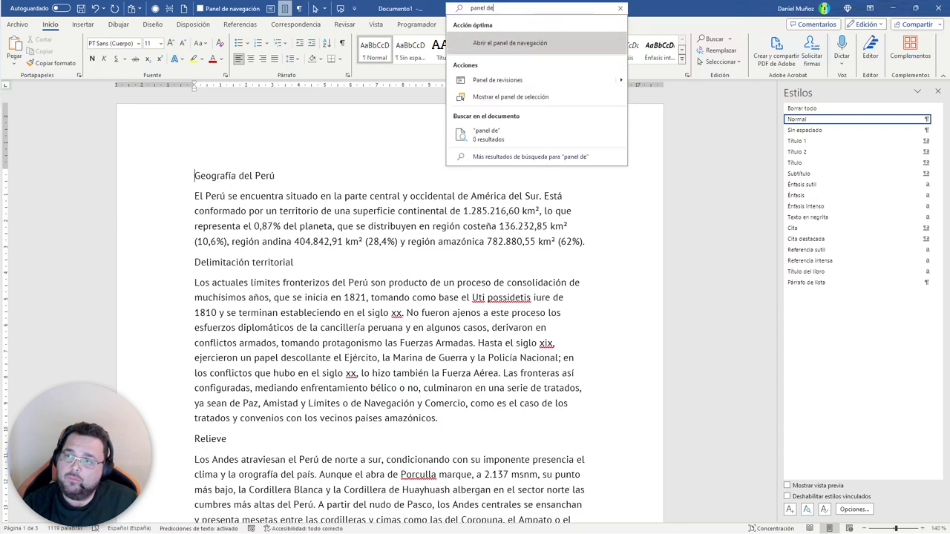
{"action": "type", "text": " nav"}
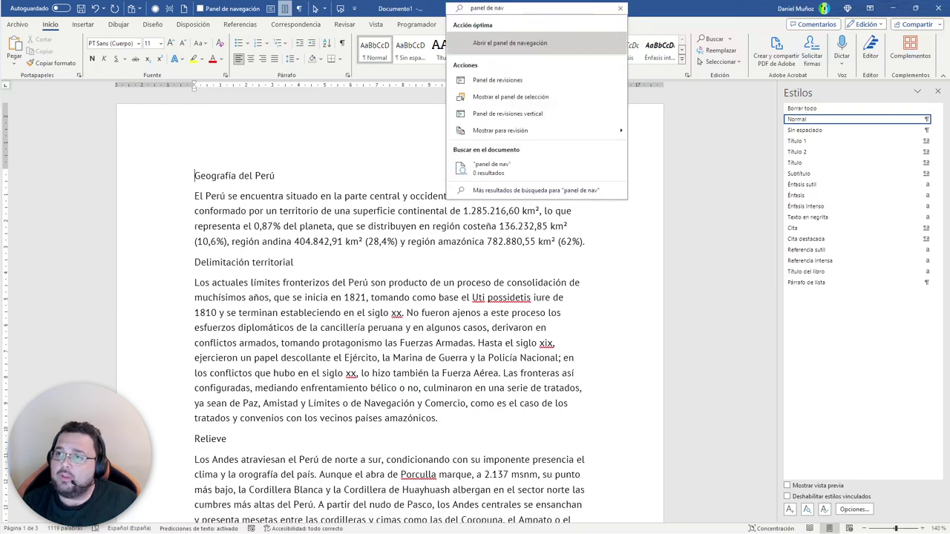
{"action": "key", "text": "Return"}
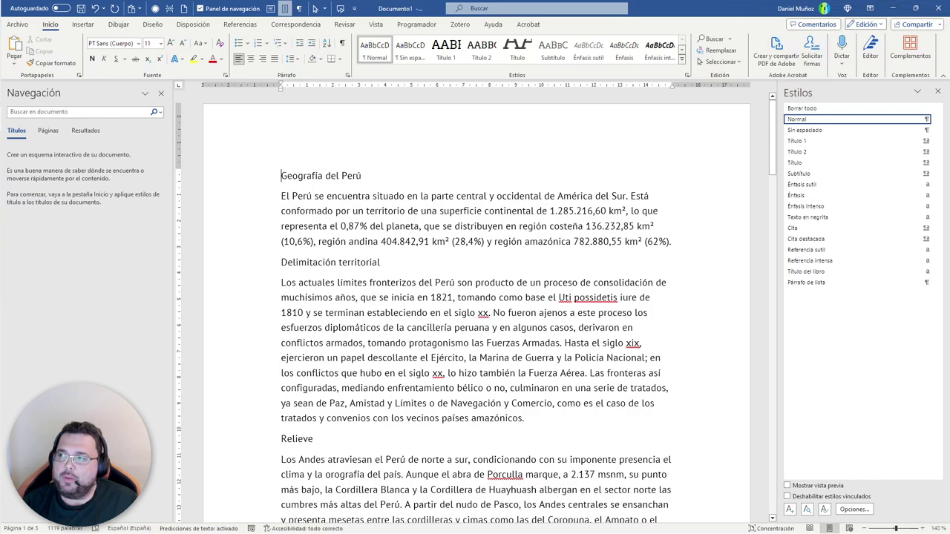
{"action": "scroll", "coordinate": [475, 307], "scroll_direction": "down", "scroll_amount": 1}
{"action": "scroll", "coordinate": [475, 307], "scroll_direction": "down", "scroll_amount": 1}
{"action": "scroll", "coordinate": [476, 307], "scroll_direction": "down", "scroll_amount": 3}
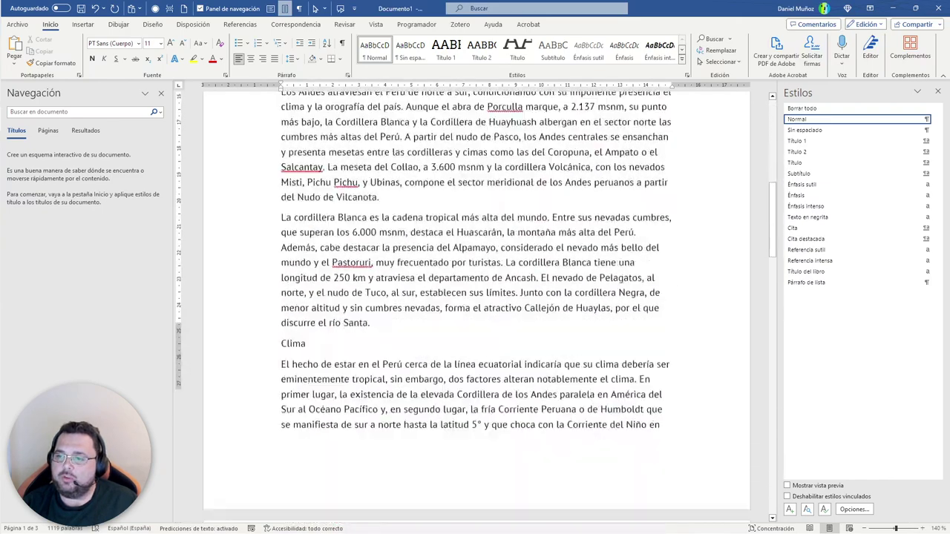
{"action": "scroll", "coordinate": [476, 307], "scroll_direction": "down", "scroll_amount": 5}
{"action": "scroll", "coordinate": [476, 307], "scroll_direction": "down", "scroll_amount": 2}
{"action": "scroll", "coordinate": [475, 307], "scroll_direction": "down", "scroll_amount": 5}
{"action": "scroll", "coordinate": [476, 307], "scroll_direction": "up", "scroll_amount": 1}
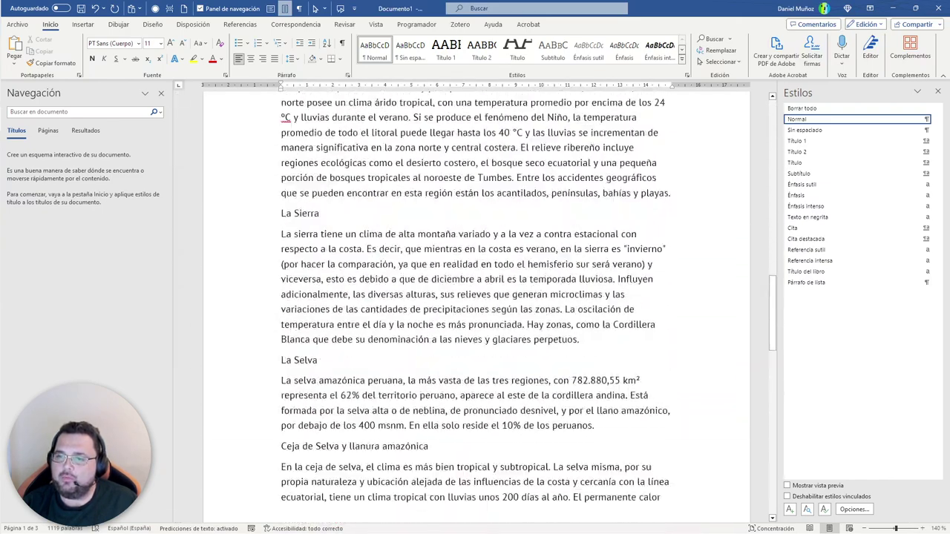
{"action": "scroll", "coordinate": [475, 307], "scroll_direction": "up", "scroll_amount": 5}
{"action": "scroll", "coordinate": [476, 307], "scroll_direction": "up", "scroll_amount": 5}
{"action": "scroll", "coordinate": [475, 307], "scroll_direction": "up", "scroll_amount": 3}
{"action": "scroll", "coordinate": [475, 307], "scroll_direction": "up", "scroll_amount": 1}
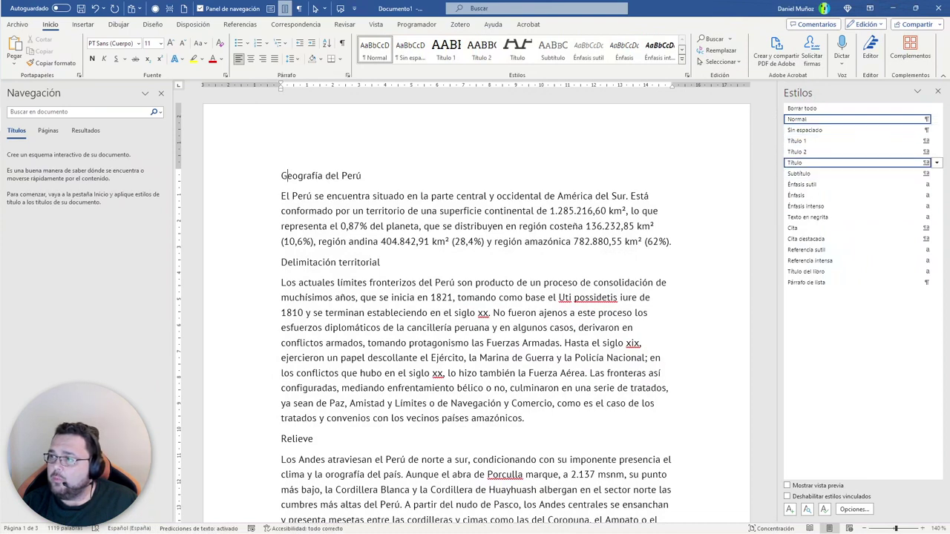
- Make Geografía del Perú the title; apply Título 1 to Delimitación territorial, Relieve and Clima
{"action": "left_click", "coordinate": [853, 163]}
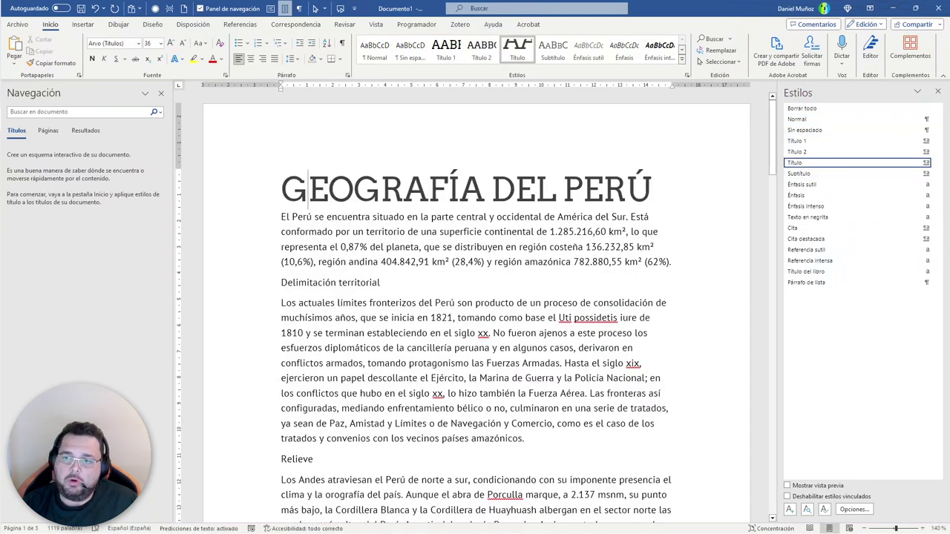
{"action": "left_click", "coordinate": [350, 282]}
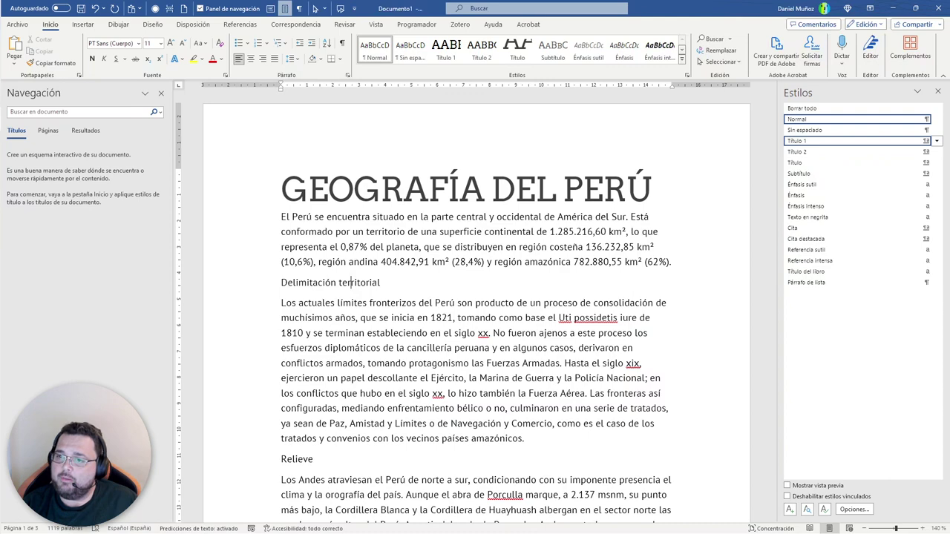
{"action": "left_click", "coordinate": [853, 140]}
{"action": "scroll", "coordinate": [475, 297], "scroll_direction": "down", "scroll_amount": 2}
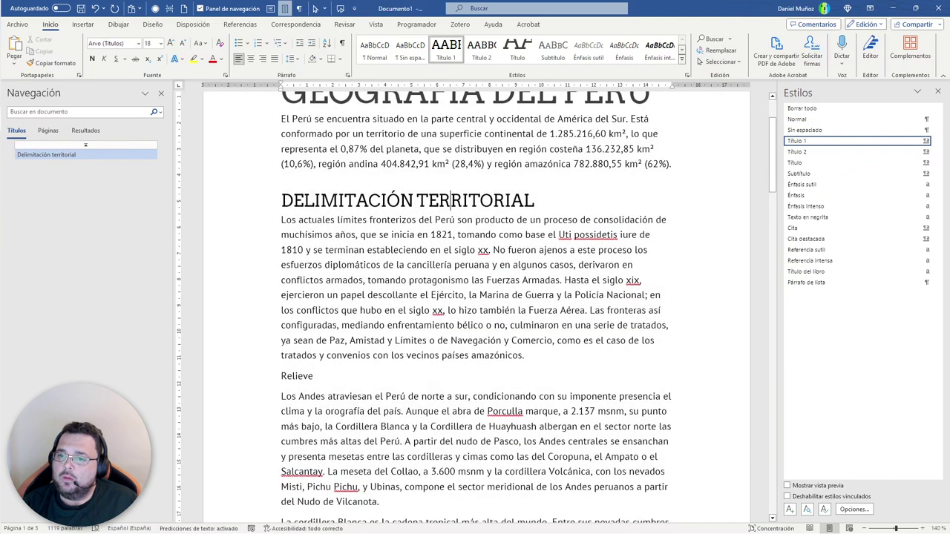
{"action": "left_click", "coordinate": [292, 375]}
{"action": "left_click", "coordinate": [853, 141]}
{"action": "scroll", "coordinate": [475, 296], "scroll_direction": "down", "scroll_amount": 2}
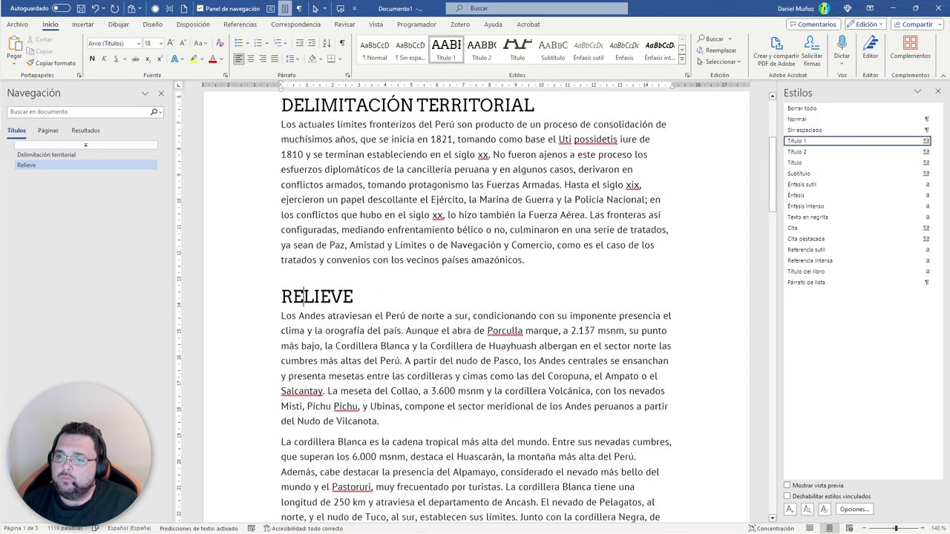
{"action": "scroll", "coordinate": [287, 368], "scroll_direction": "down", "scroll_amount": 5}
{"action": "left_click", "coordinate": [287, 368]}
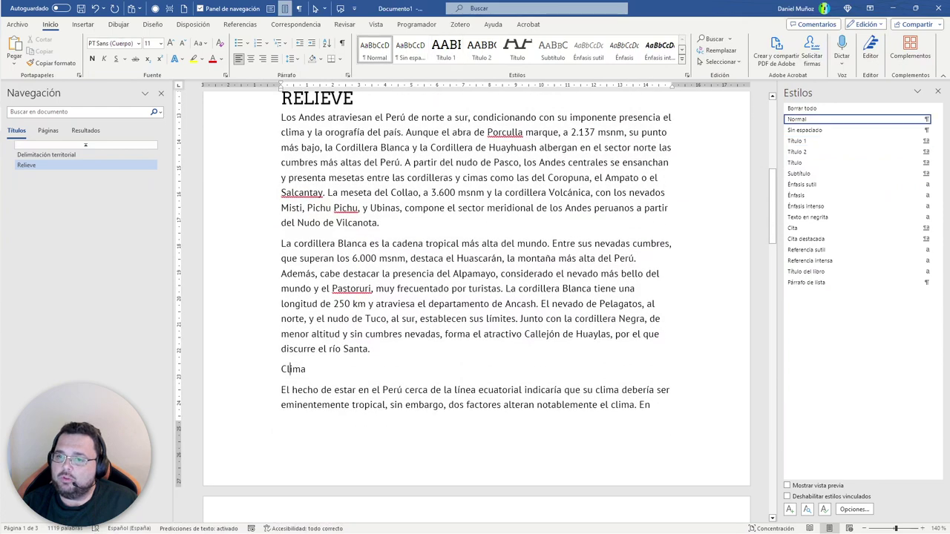
{"action": "left_click", "coordinate": [854, 140]}
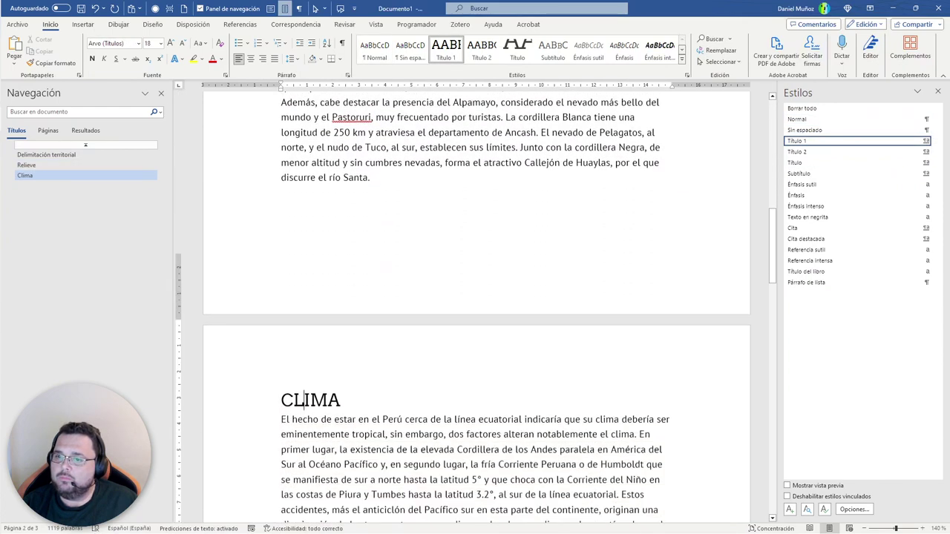
- Apply Título 2 to La Costa, La Sierra and La Selva
{"action": "scroll", "coordinate": [475, 296], "scroll_direction": "down", "scroll_amount": 6}
{"action": "scroll", "coordinate": [475, 297], "scroll_direction": "down", "scroll_amount": 3}
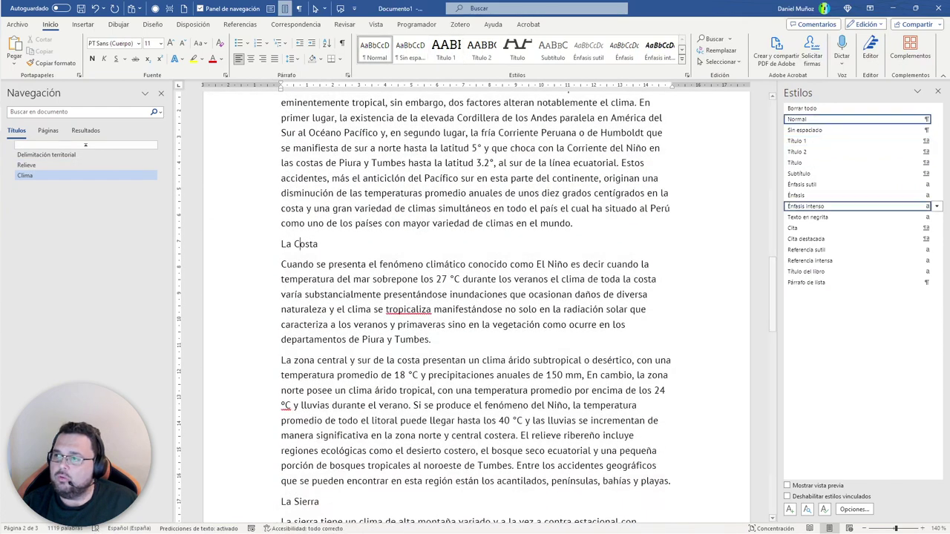
{"action": "scroll", "coordinate": [475, 333], "scroll_direction": "up", "scroll_amount": 2}
{"action": "left_click", "coordinate": [302, 315]}
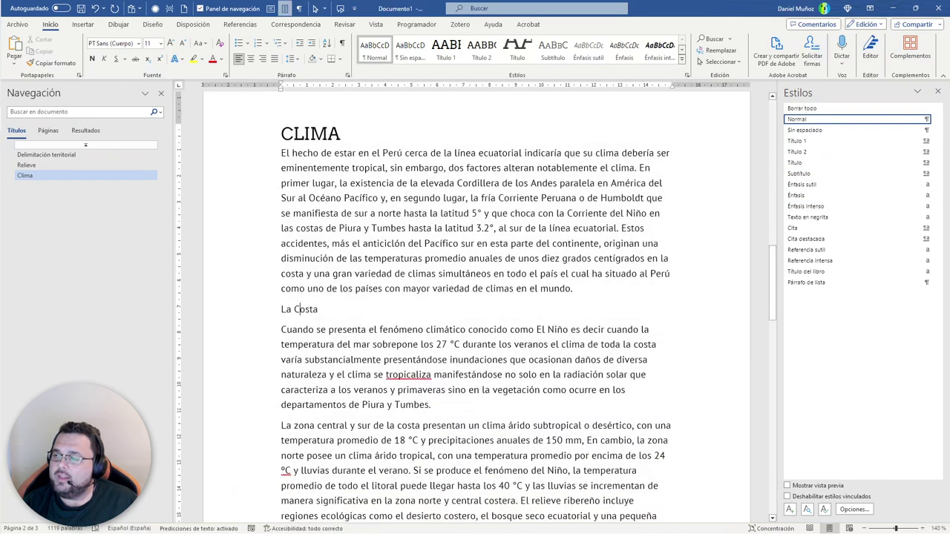
{"action": "left_click", "coordinate": [816, 151]}
{"action": "scroll", "coordinate": [474, 297], "scroll_direction": "down", "scroll_amount": 1}
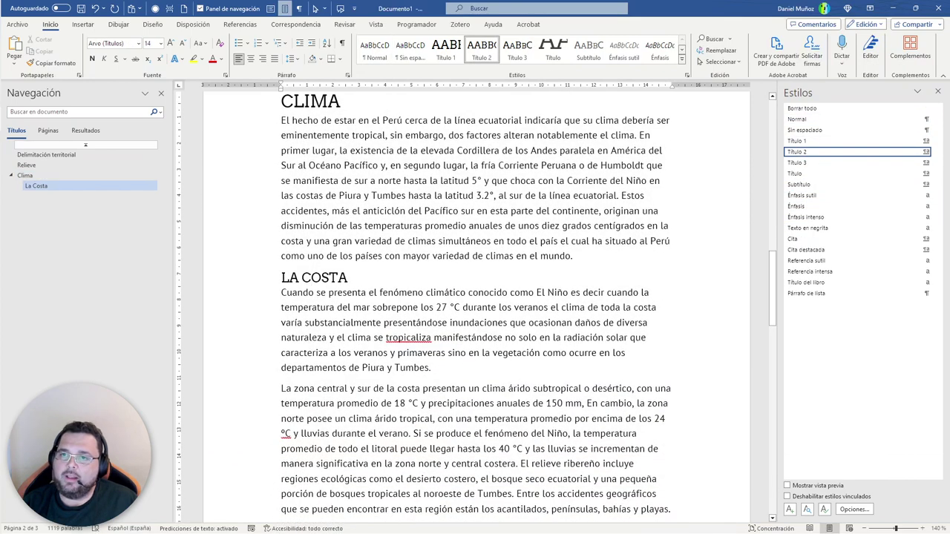
{"action": "scroll", "coordinate": [475, 297], "scroll_direction": "down", "scroll_amount": 2}
{"action": "scroll", "coordinate": [475, 297], "scroll_direction": "down", "scroll_amount": 2}
{"action": "left_click", "coordinate": [299, 366]}
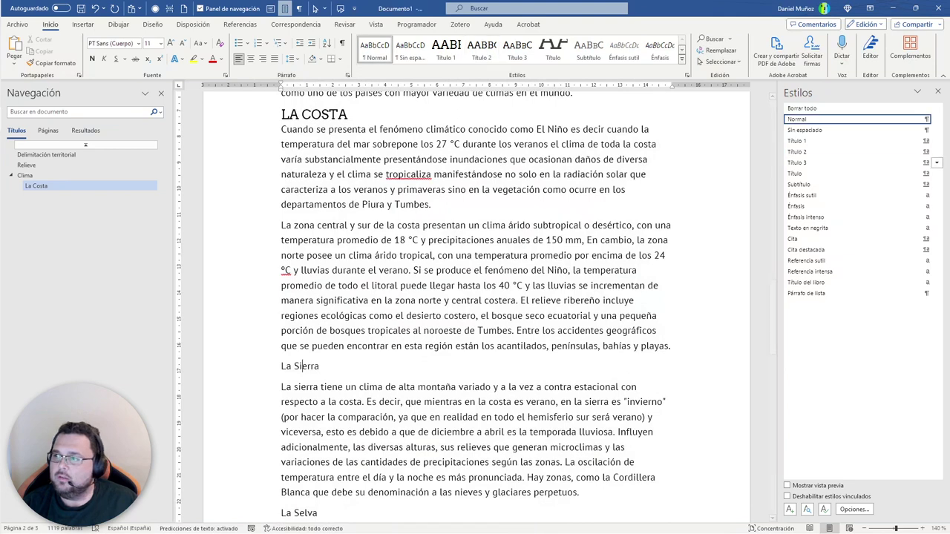
{"action": "left_click", "coordinate": [797, 151]}
{"action": "scroll", "coordinate": [475, 297], "scroll_direction": "down", "scroll_amount": 1}
{"action": "scroll", "coordinate": [475, 297], "scroll_direction": "down", "scroll_amount": 3}
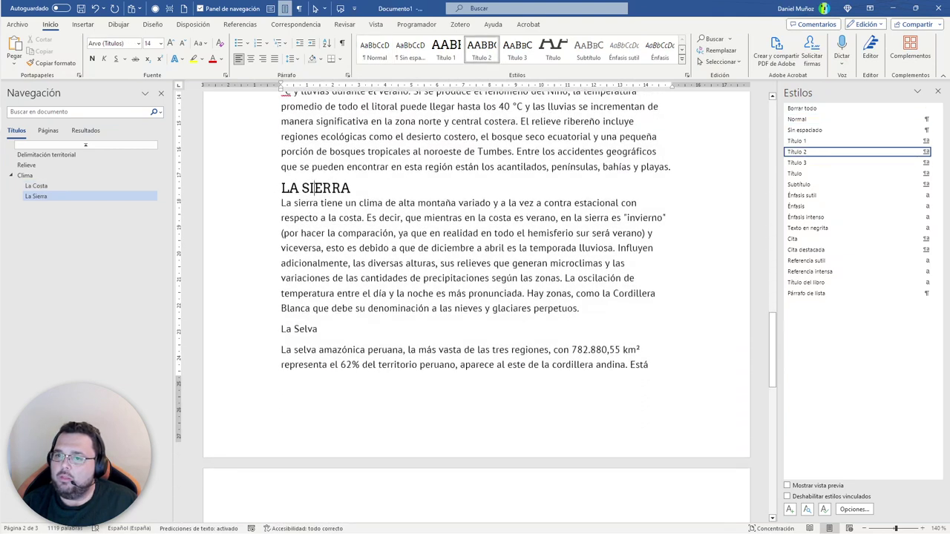
{"action": "left_click", "coordinate": [300, 312]}
{"action": "left_click", "coordinate": [797, 152]}
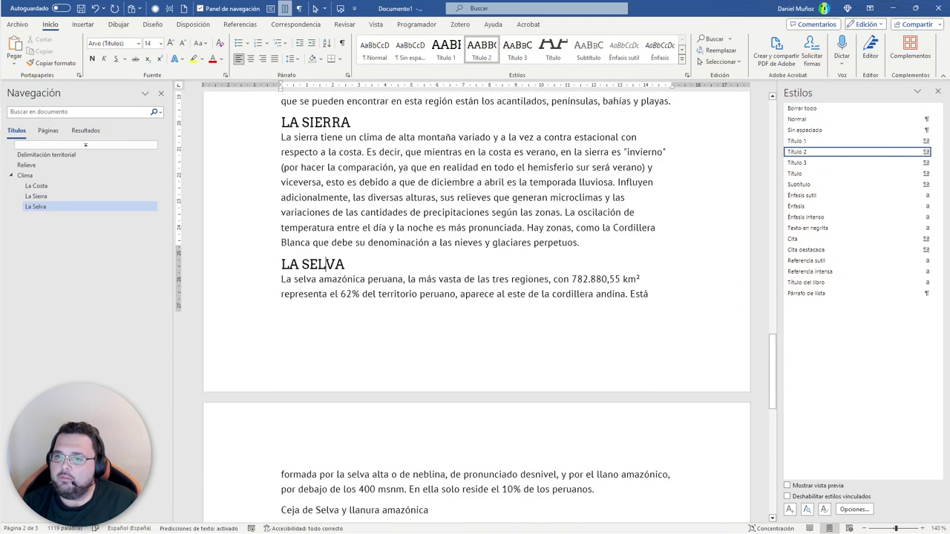
- Apply Título 3 to Ceja de Selva y llanura amazónica and Título 2 to El Mar
{"action": "scroll", "coordinate": [475, 319], "scroll_direction": "down", "scroll_amount": 3}
{"action": "scroll", "coordinate": [475, 319], "scroll_direction": "down", "scroll_amount": 3}
{"action": "left_click", "coordinate": [300, 200]}
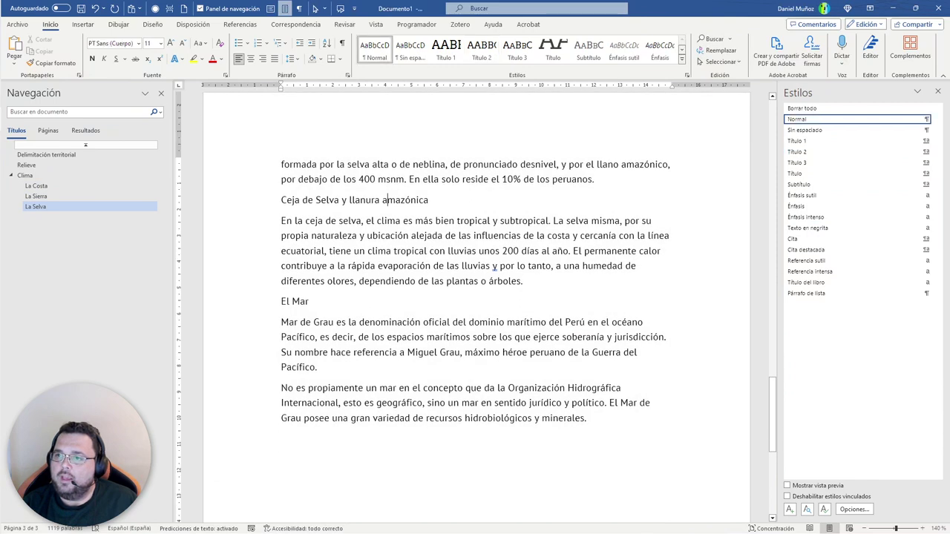
{"action": "left_click", "coordinate": [796, 162]}
{"action": "scroll", "coordinate": [475, 297], "scroll_direction": "up", "scroll_amount": 2}
{"action": "scroll", "coordinate": [435, 397], "scroll_direction": "up", "scroll_amount": 2}
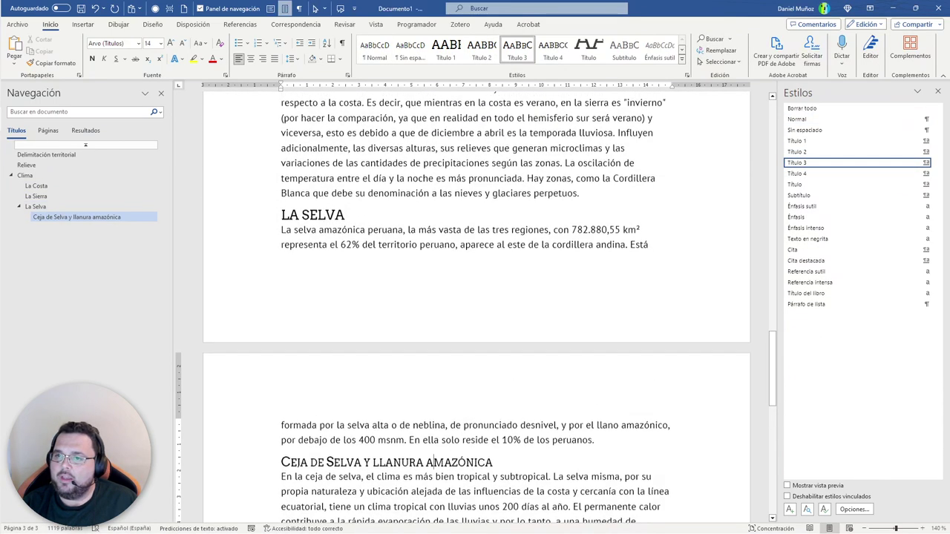
{"action": "scroll", "coordinate": [435, 397], "scroll_direction": "down", "scroll_amount": 1}
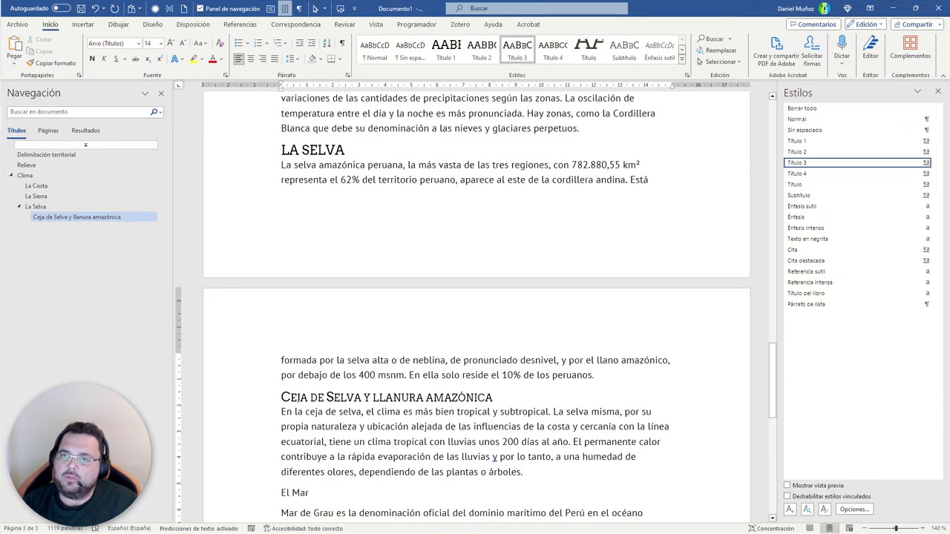
{"action": "scroll", "coordinate": [434, 397], "scroll_direction": "down", "scroll_amount": 2}
{"action": "left_click", "coordinate": [291, 395]}
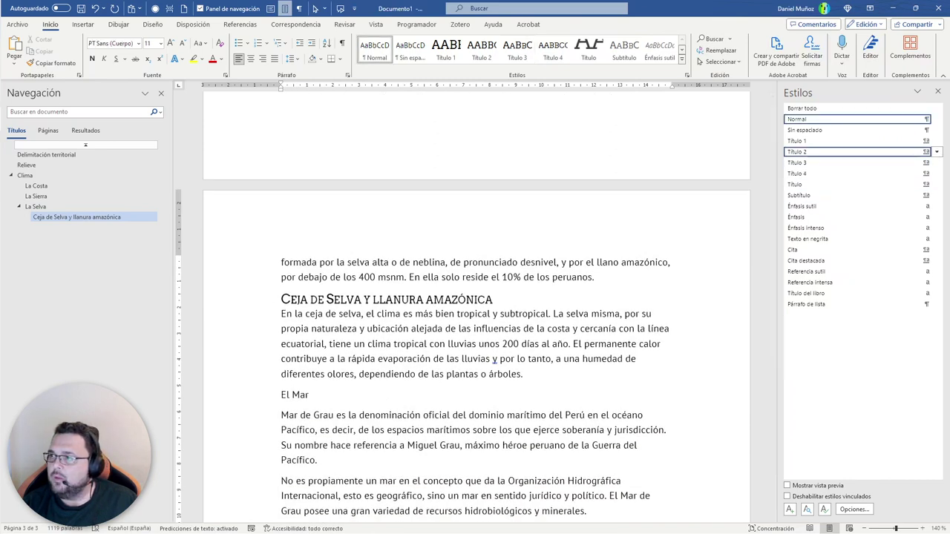
{"action": "left_click", "coordinate": [798, 152]}
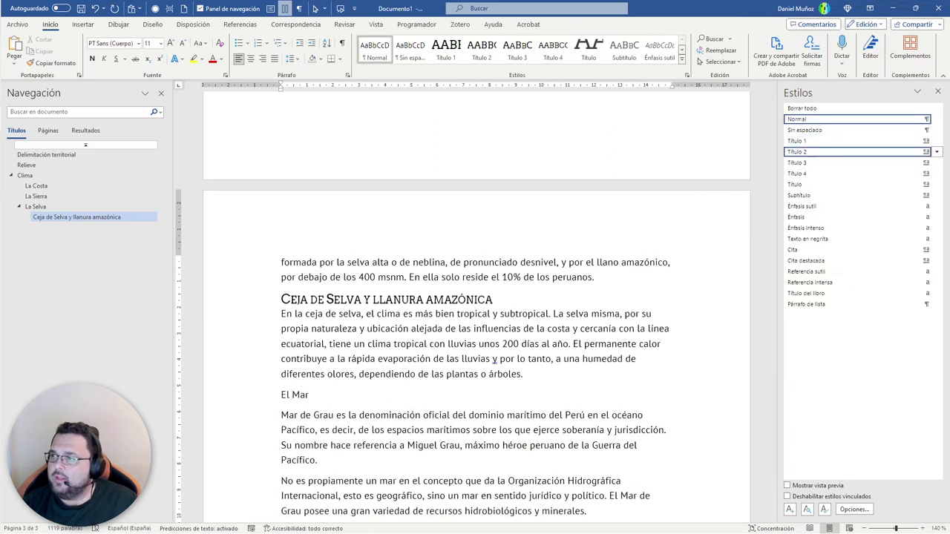
- Check the heading outline by jumping between sections in the Navigation pane
{"action": "scroll", "coordinate": [476, 305], "scroll_direction": "up", "scroll_amount": 3}
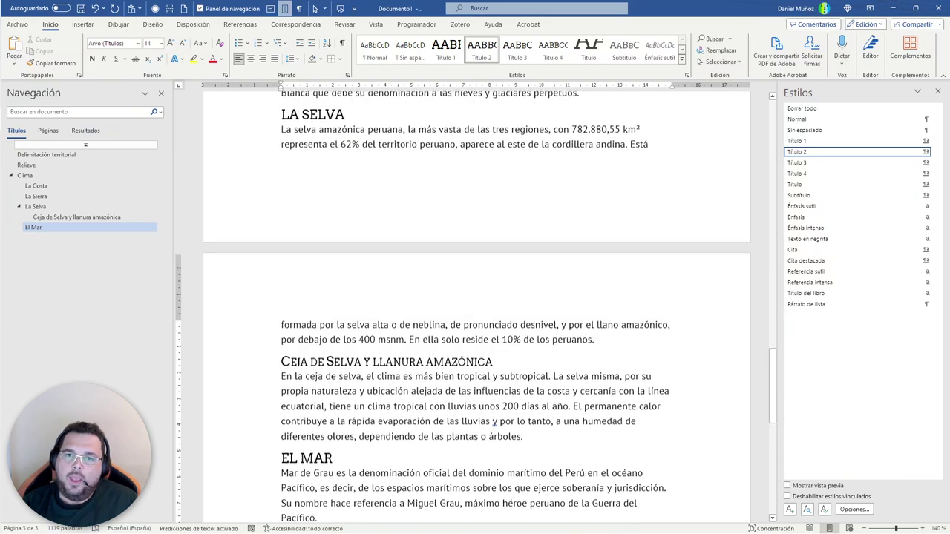
{"action": "scroll", "coordinate": [475, 304], "scroll_direction": "up", "scroll_amount": 6}
{"action": "scroll", "coordinate": [475, 304], "scroll_direction": "up", "scroll_amount": 5}
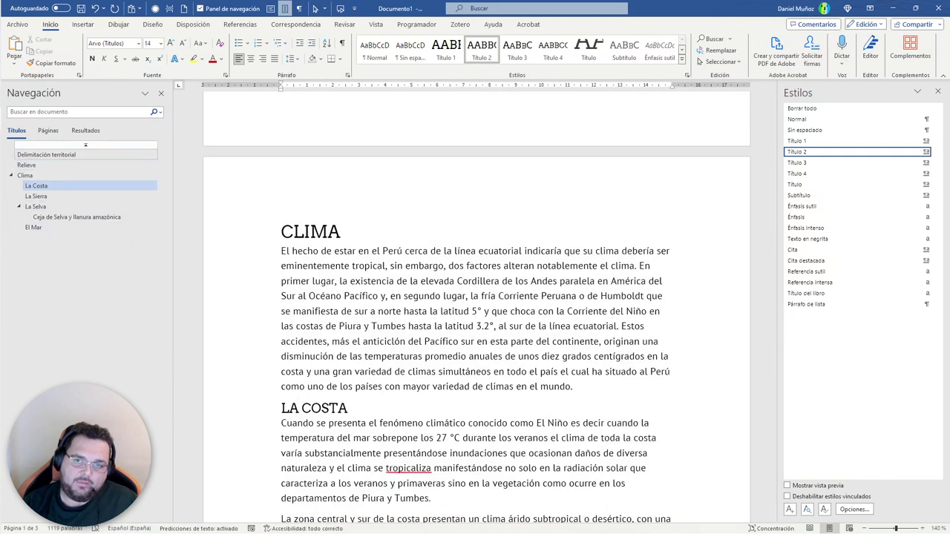
{"action": "scroll", "coordinate": [475, 334], "scroll_direction": "up", "scroll_amount": 1}
{"action": "key", "text": "ctrl+Home"}
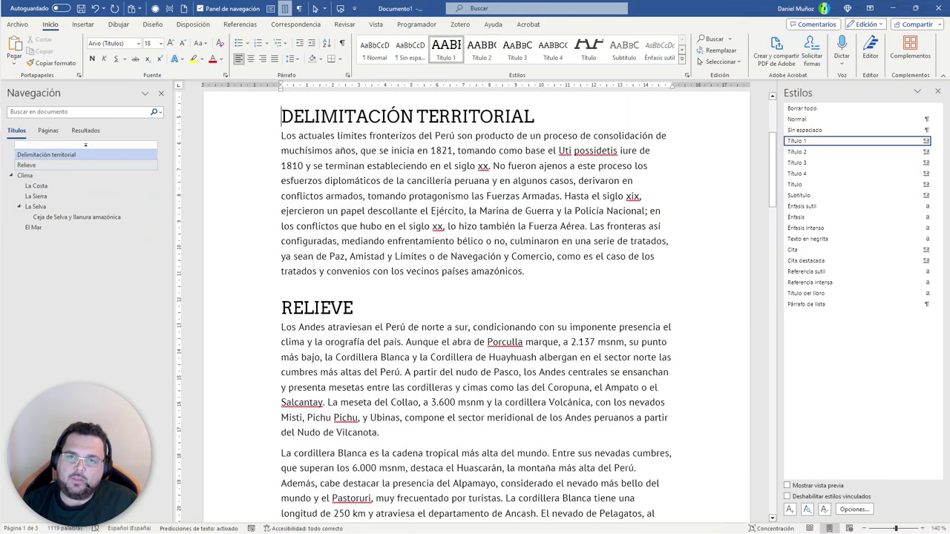
{"action": "left_click", "coordinate": [36, 185]}
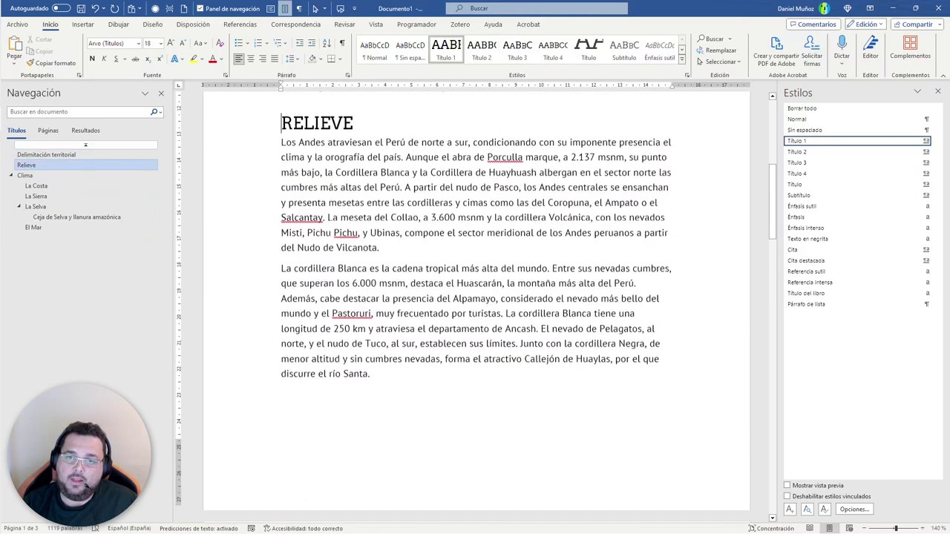
{"action": "left_click", "coordinate": [25, 175]}
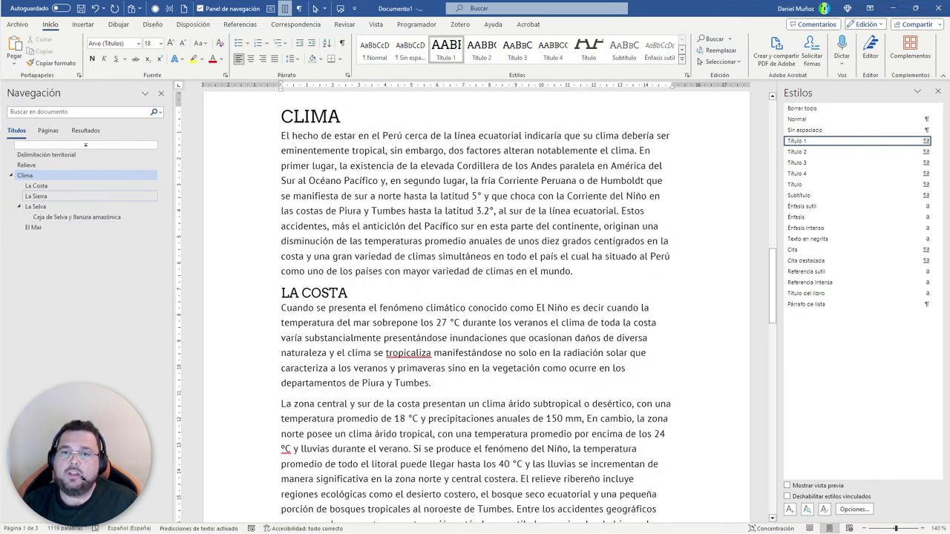
{"action": "left_click", "coordinate": [27, 164]}
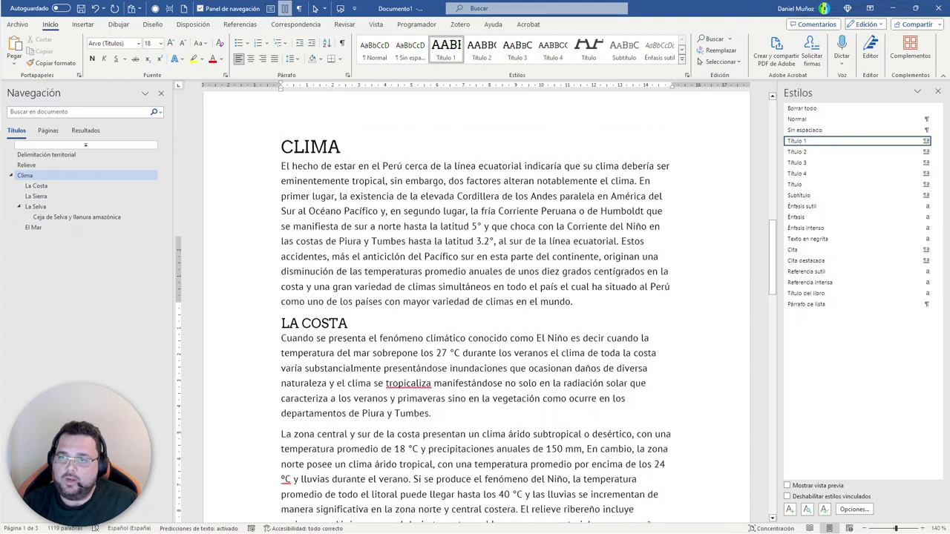
{"action": "left_click", "coordinate": [85, 145]}
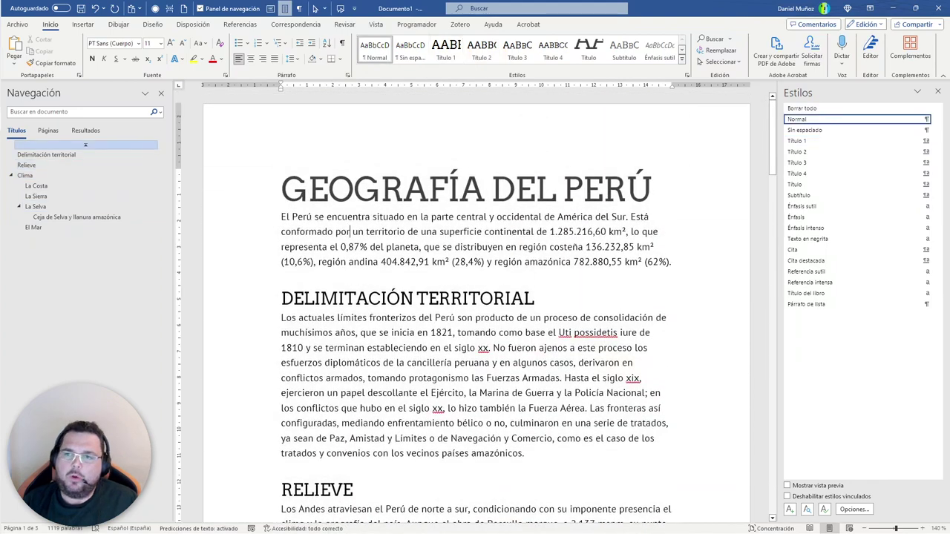
- Add an 'Introducción' line below the title, styled as Título 1
{"action": "key", "text": "Return"}
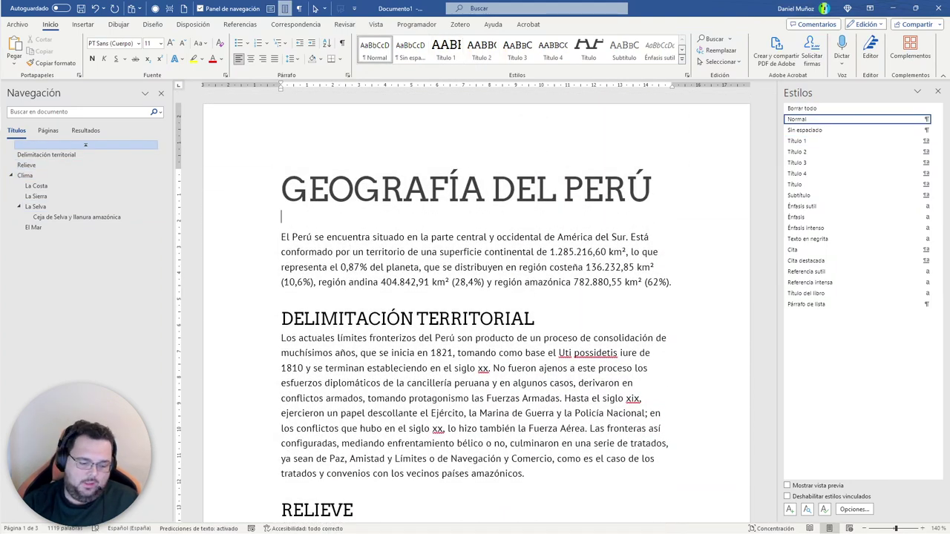
{"action": "type", "text": "Introducción"}
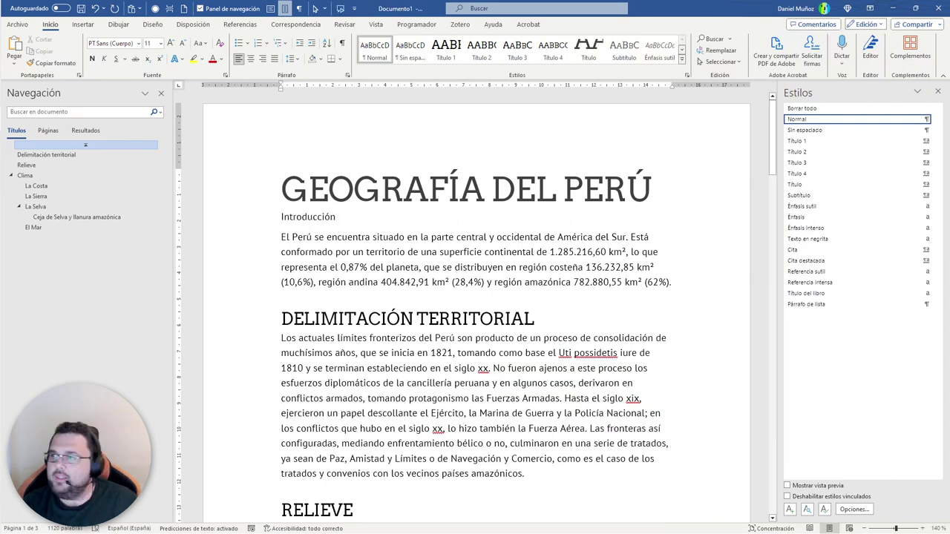
{"action": "left_click", "coordinate": [816, 140]}
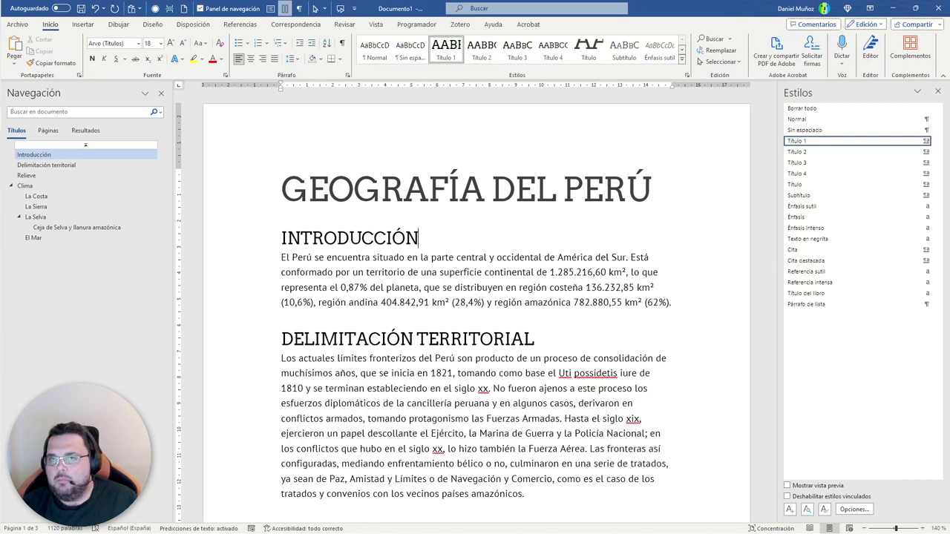
- Apply a different style set and switch the colour scheme to Azul cálido
{"action": "left_click", "coordinate": [152, 23]}
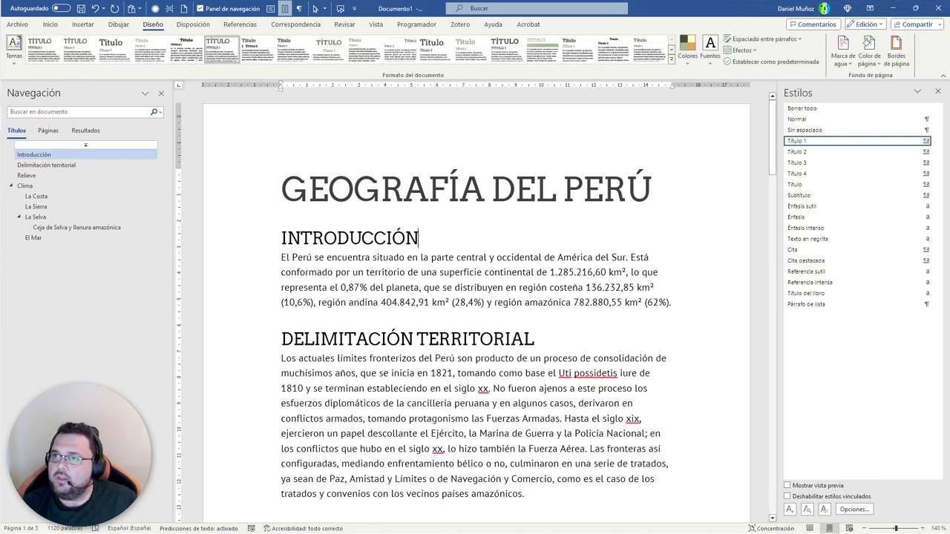
{"action": "left_click", "coordinate": [471, 49]}
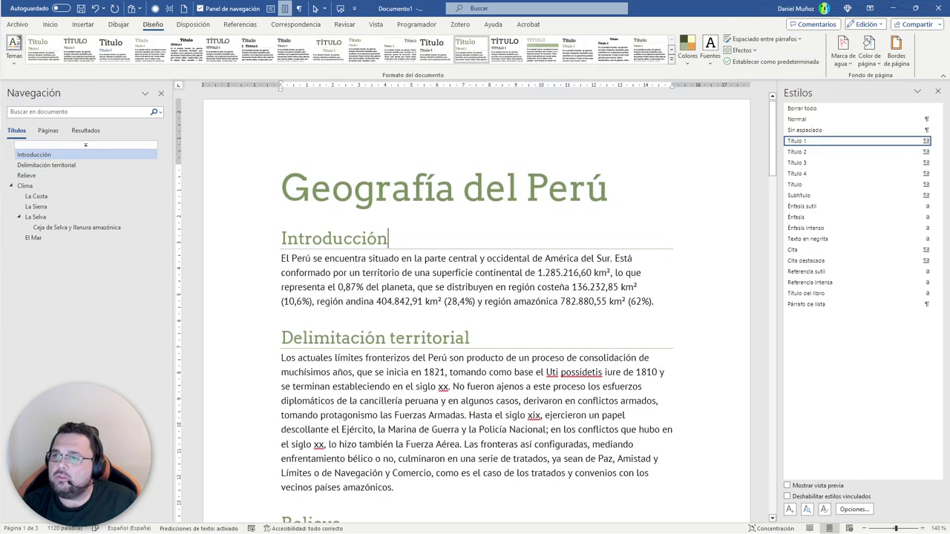
{"action": "left_click", "coordinate": [687, 49]}
{"action": "left_click", "coordinate": [735, 224]}
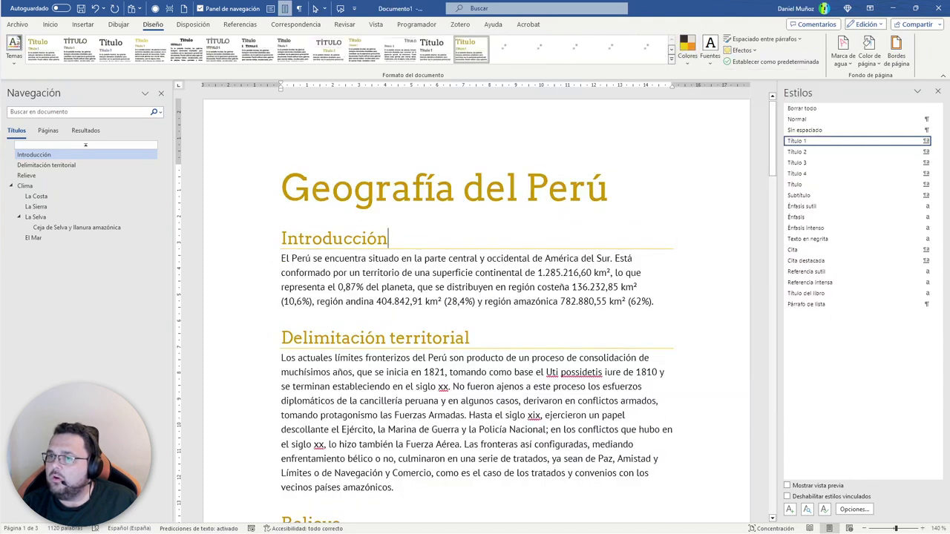
{"action": "left_click", "coordinate": [687, 49]}
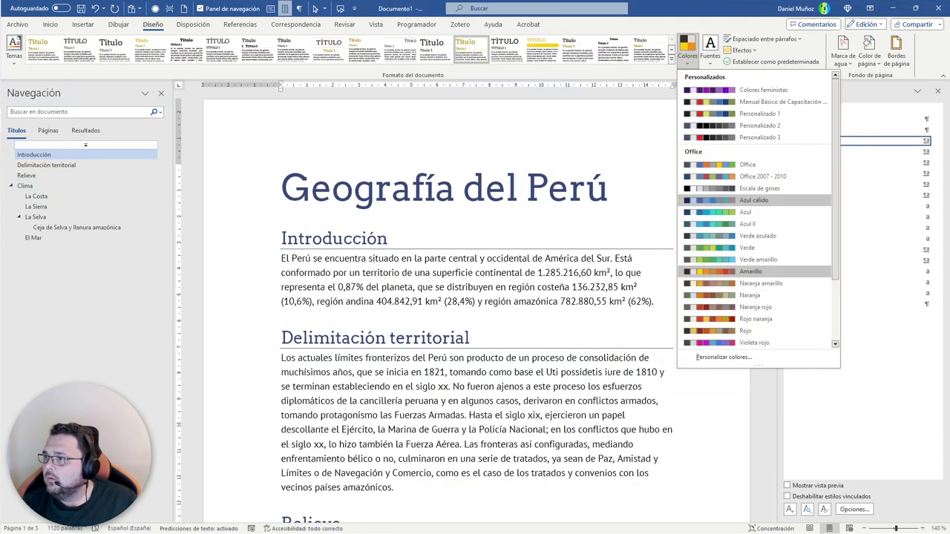
{"action": "left_click", "coordinate": [754, 200]}
- Apply the Accesible 2 font set and review the restyled document
{"action": "left_click", "coordinate": [711, 46]}
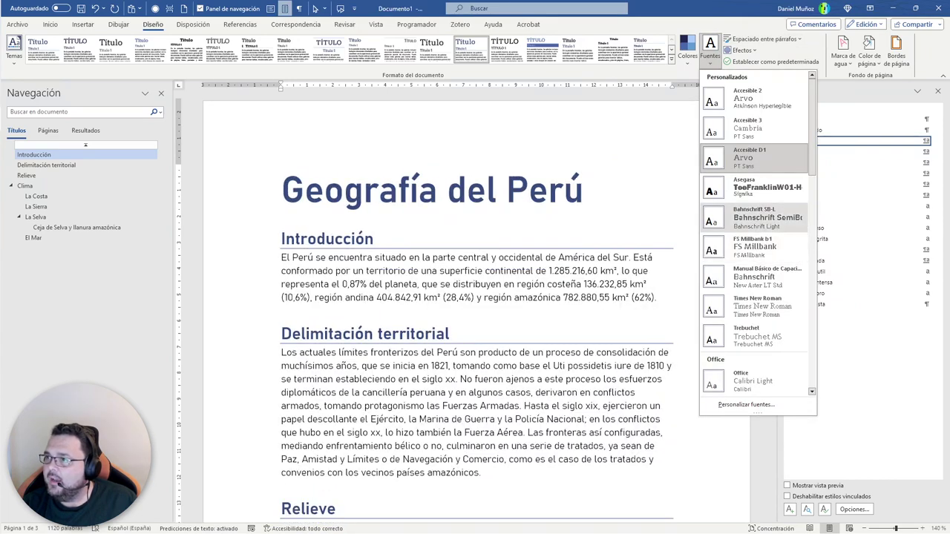
{"action": "left_click", "coordinate": [749, 100]}
{"action": "scroll", "coordinate": [477, 296], "scroll_direction": "down", "scroll_amount": 10}
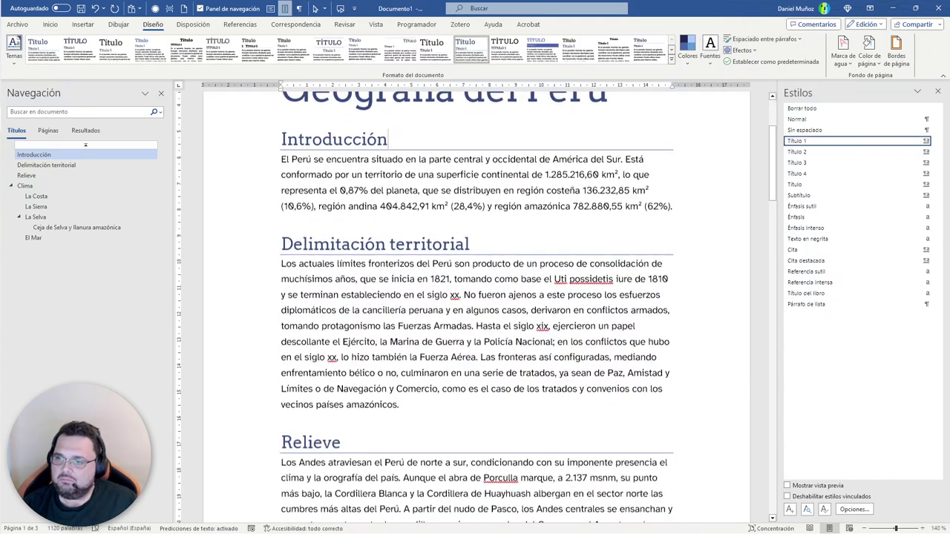
{"action": "scroll", "coordinate": [477, 297], "scroll_direction": "down", "scroll_amount": 8}
{"action": "scroll", "coordinate": [476, 297], "scroll_direction": "down", "scroll_amount": 5}
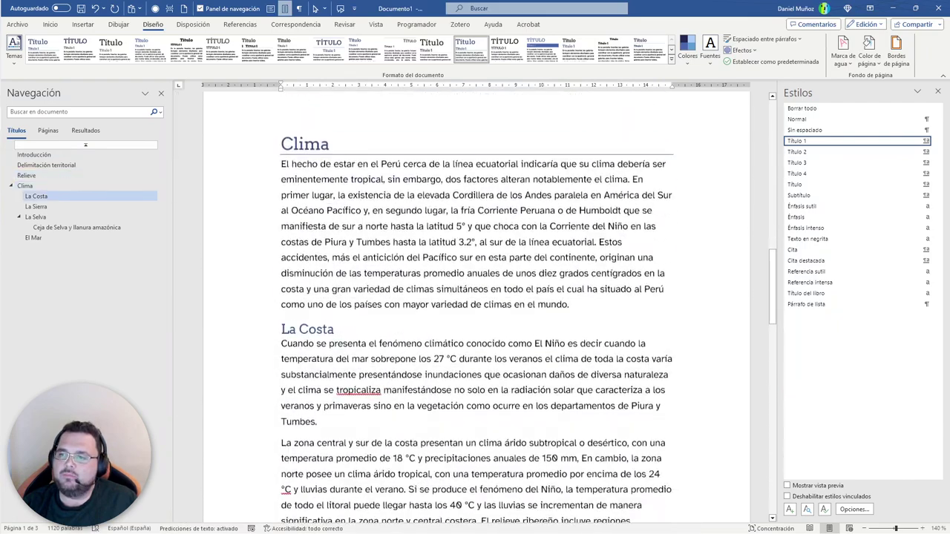
{"action": "scroll", "coordinate": [477, 297], "scroll_direction": "down", "scroll_amount": 6}
{"action": "scroll", "coordinate": [477, 297], "scroll_direction": "up", "scroll_amount": 20}
{"action": "scroll", "coordinate": [476, 297], "scroll_direction": "up", "scroll_amount": 6}
{"action": "scroll", "coordinate": [477, 297], "scroll_direction": "up", "scroll_amount": 4}
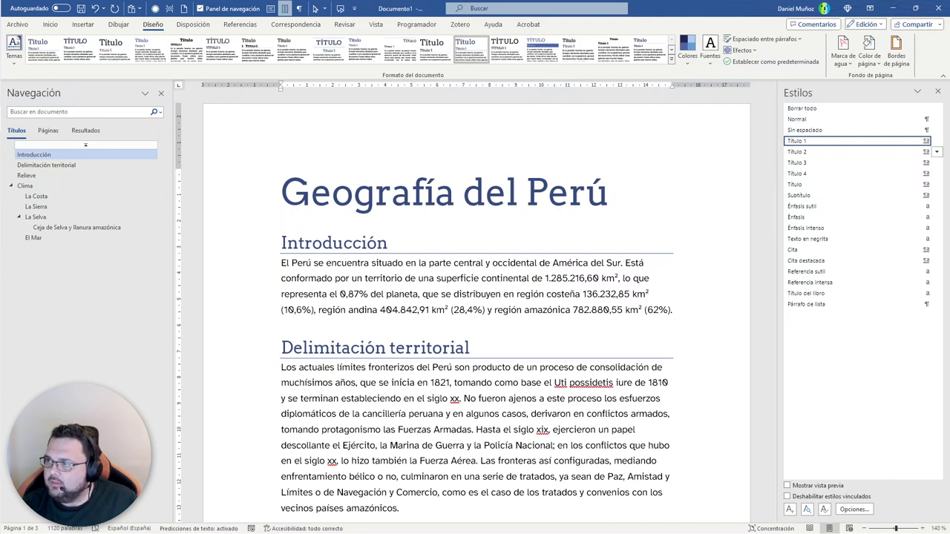
{"action": "scroll", "coordinate": [312, 349], "scroll_direction": "down", "scroll_amount": 1}
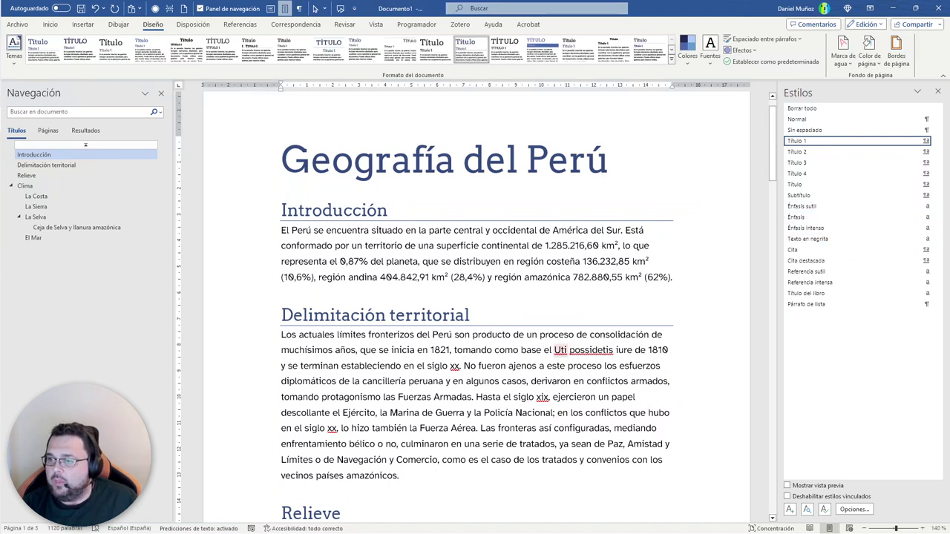
- Apply the Énfasis intenso style to 'Uti possidetis iure de 1810'
{"action": "left_click", "coordinate": [560, 350]}
{"action": "left_click_drag", "start_coordinate": [555, 350], "coordinate": [669, 351]}
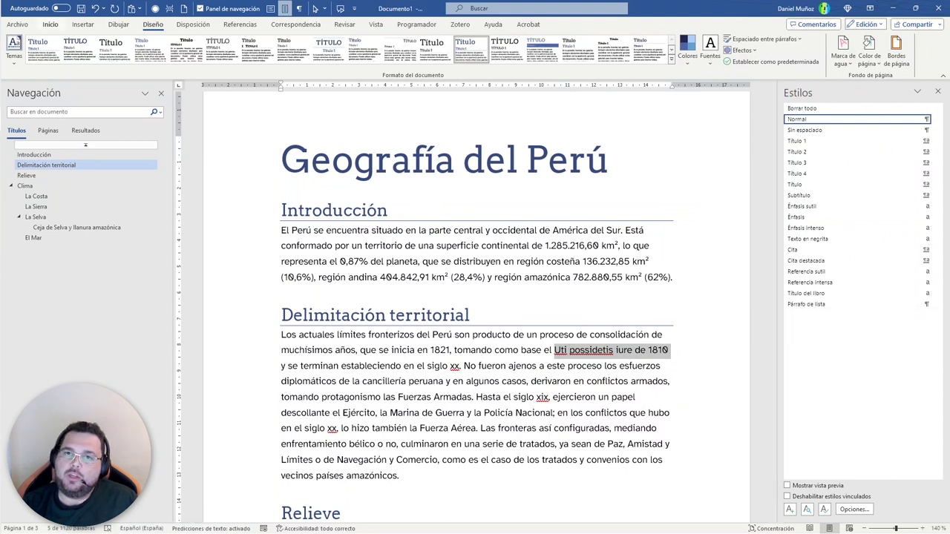
{"action": "left_click", "coordinate": [50, 23]}
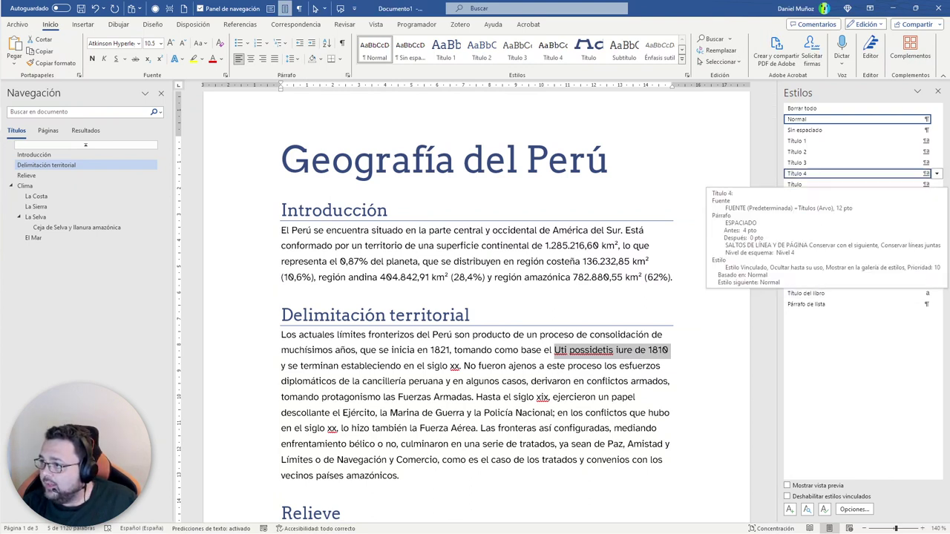
{"action": "left_click", "coordinate": [817, 217]}
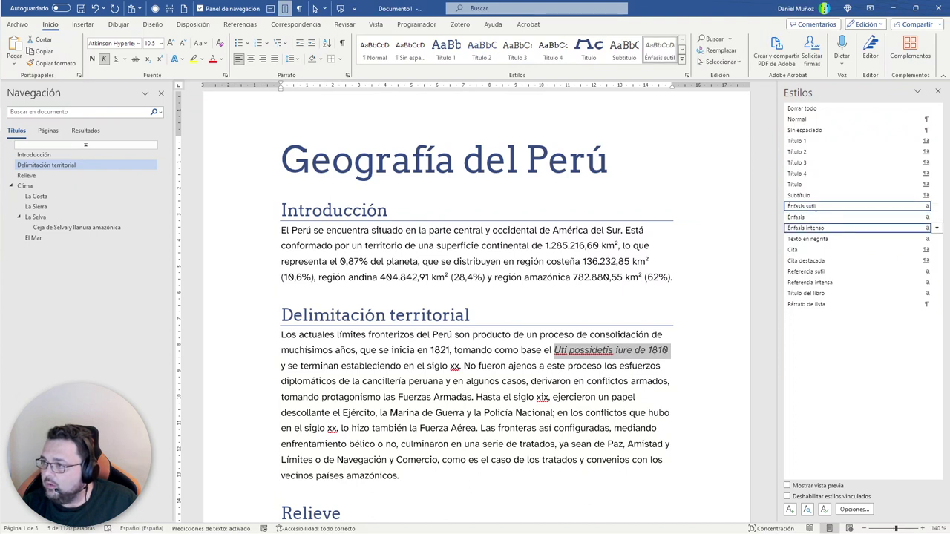
{"action": "left_click", "coordinate": [817, 228]}
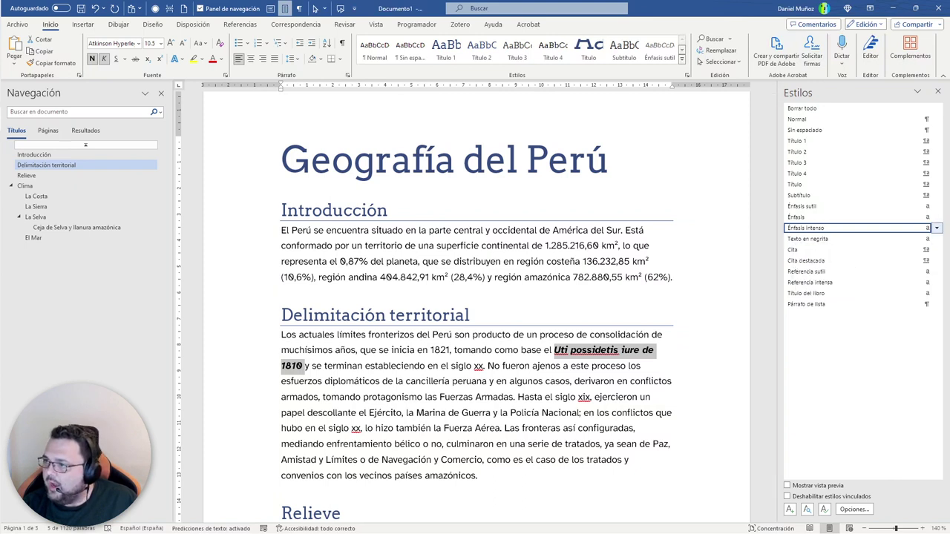
- Modify the Énfasis intenso style to remove italics
{"action": "left_click", "coordinate": [937, 228]}
{"action": "left_click", "coordinate": [788, 255]}
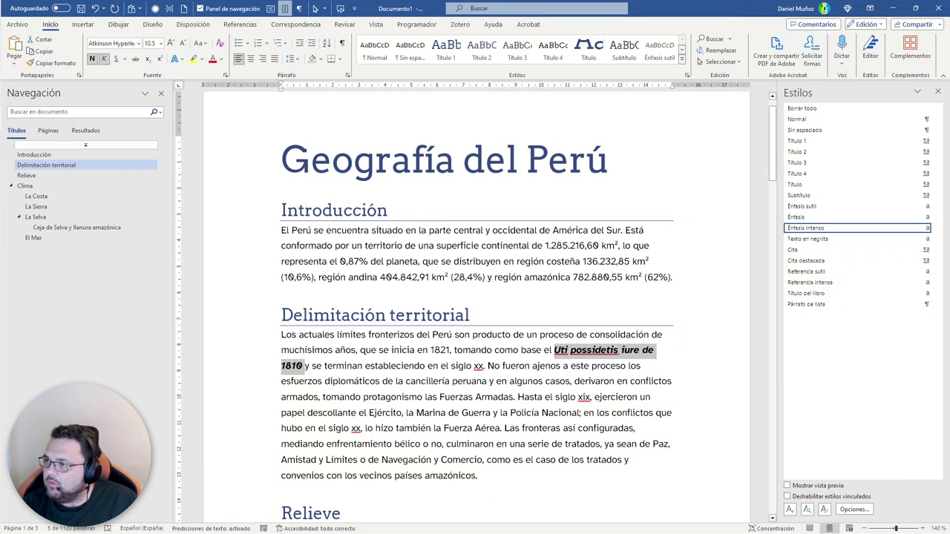
{"action": "left_click", "coordinate": [461, 227]}
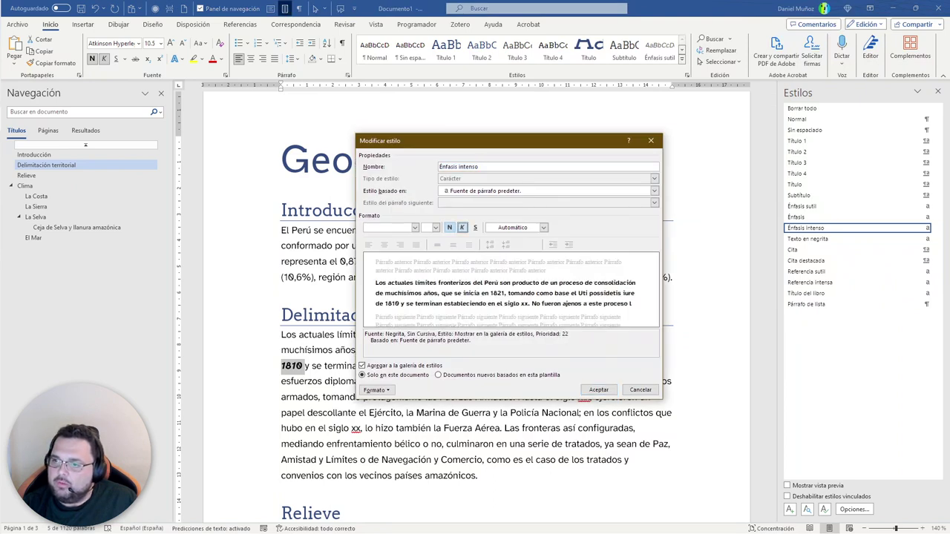
{"action": "left_click", "coordinate": [598, 390]}
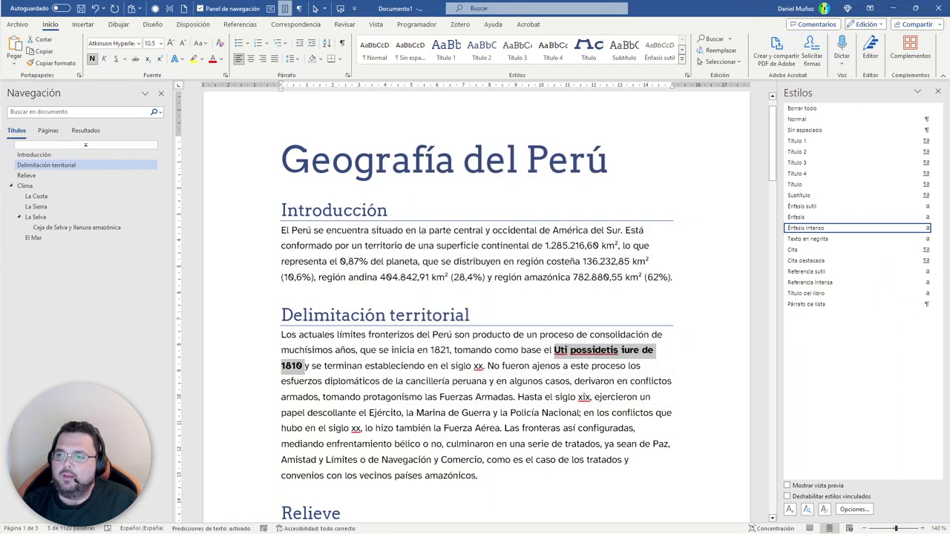
{"action": "left_click", "coordinate": [598, 390]}
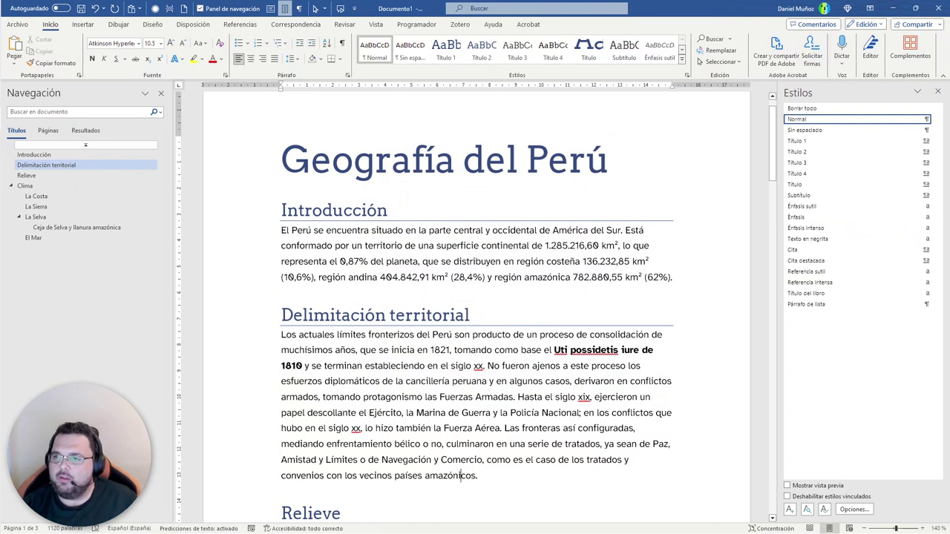
- Modify the Normal style to 12 pt italic with 1.5 line spacing
{"action": "left_click", "coordinate": [602, 245]}
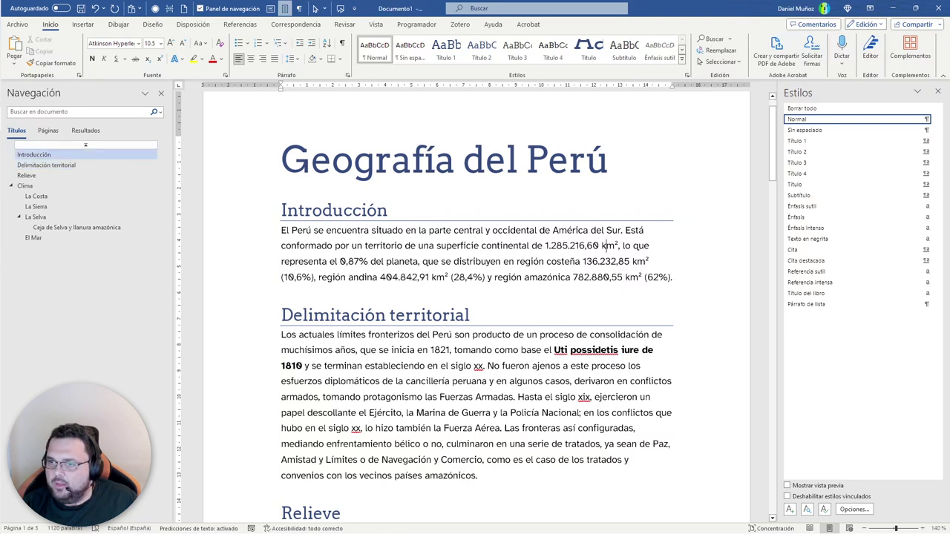
{"action": "left_click", "coordinate": [425, 397]}
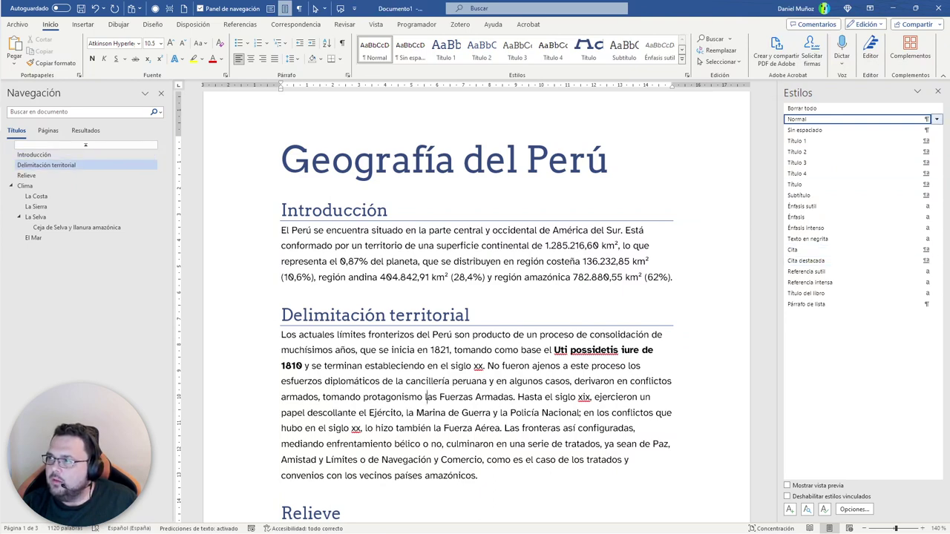
{"action": "left_click", "coordinate": [936, 118]}
{"action": "left_click", "coordinate": [807, 146]}
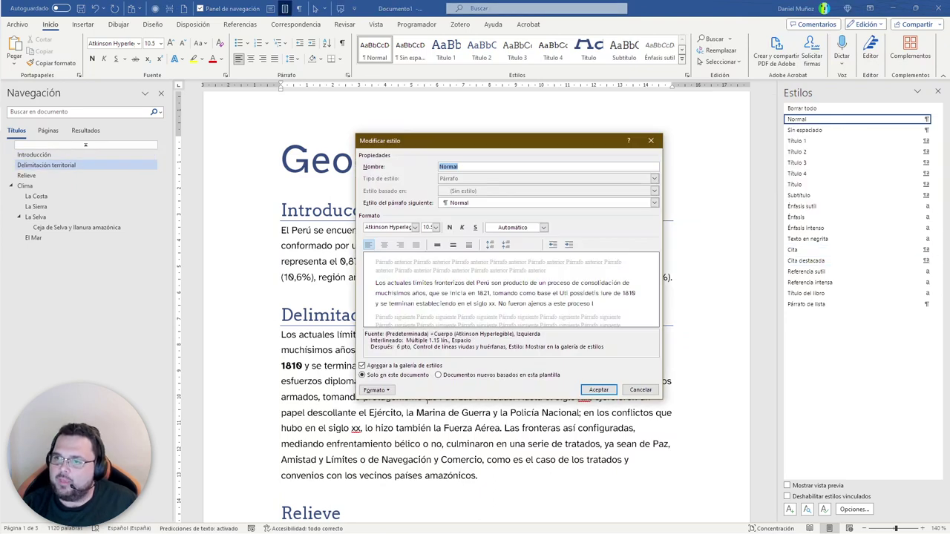
{"action": "left_click_drag", "start_coordinate": [445, 140], "coordinate": [594, 107]}
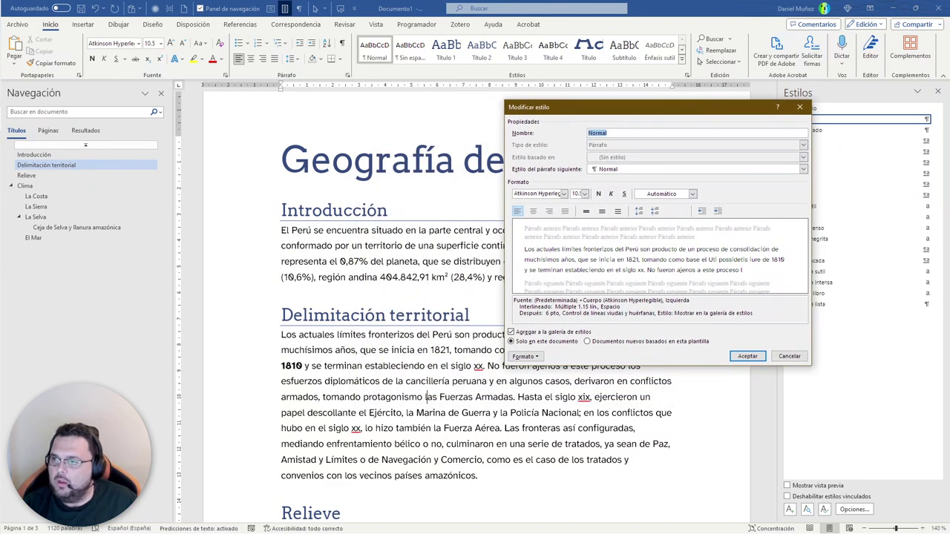
{"action": "left_click", "coordinate": [601, 211]}
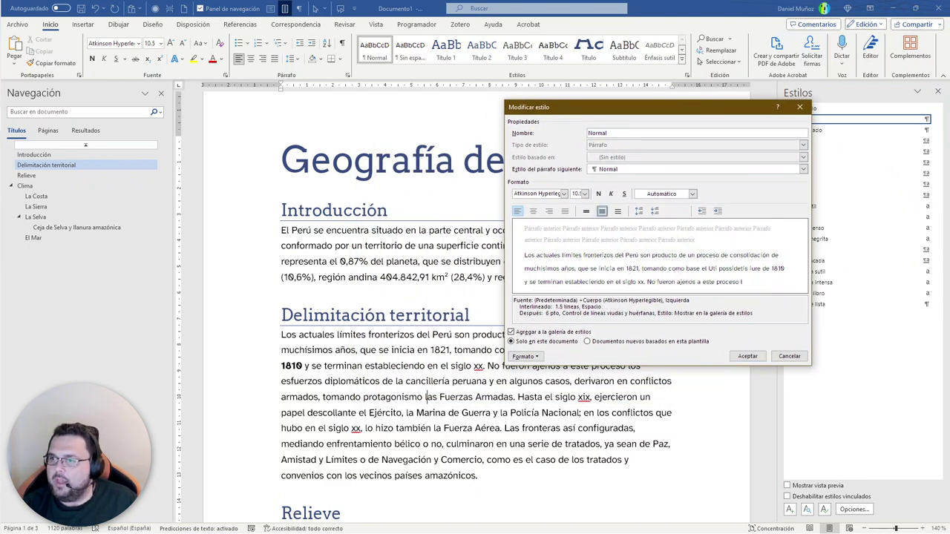
{"action": "left_click", "coordinate": [585, 194]}
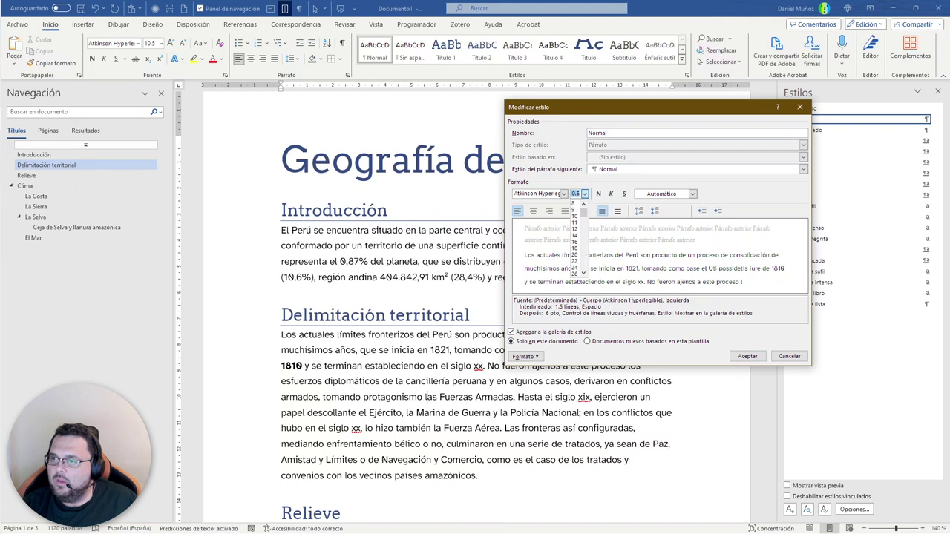
{"action": "left_click", "coordinate": [575, 235]}
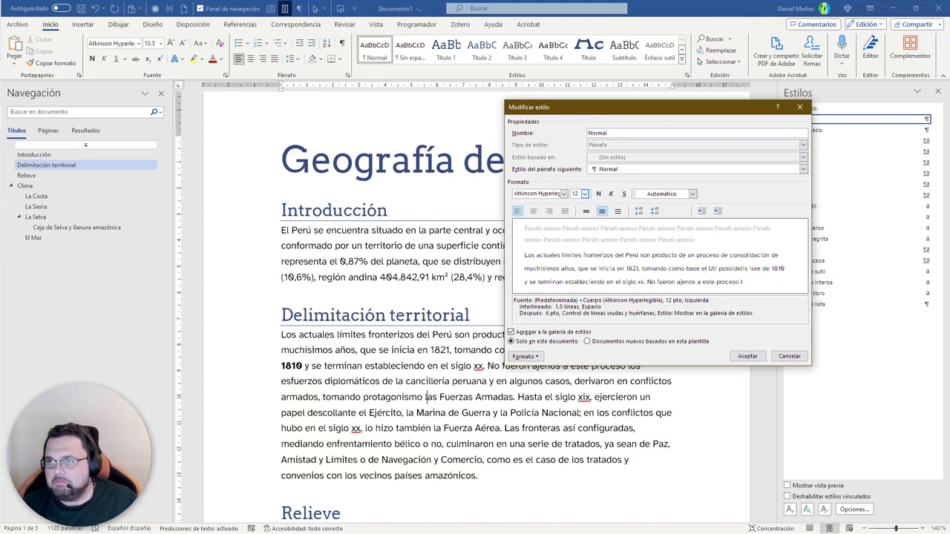
{"action": "left_click", "coordinate": [610, 194]}
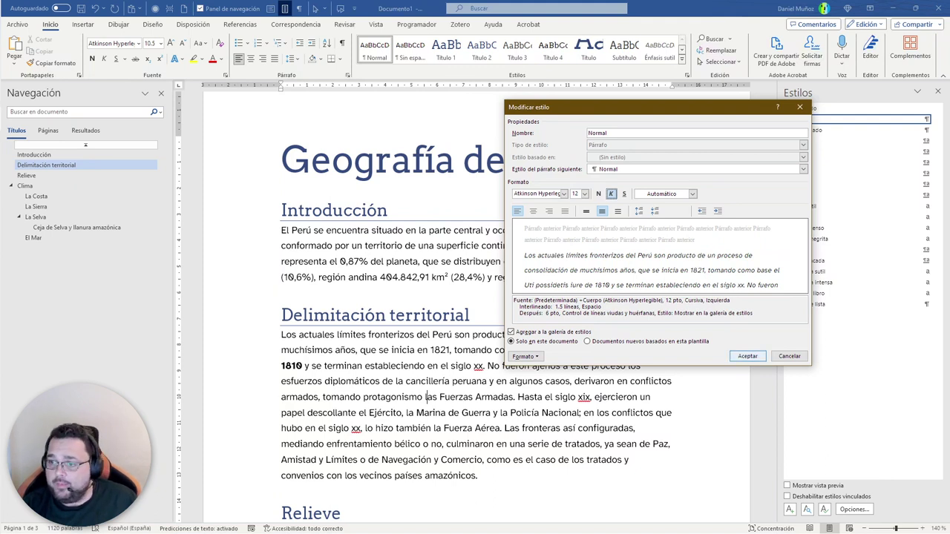
{"action": "left_click", "coordinate": [747, 356]}
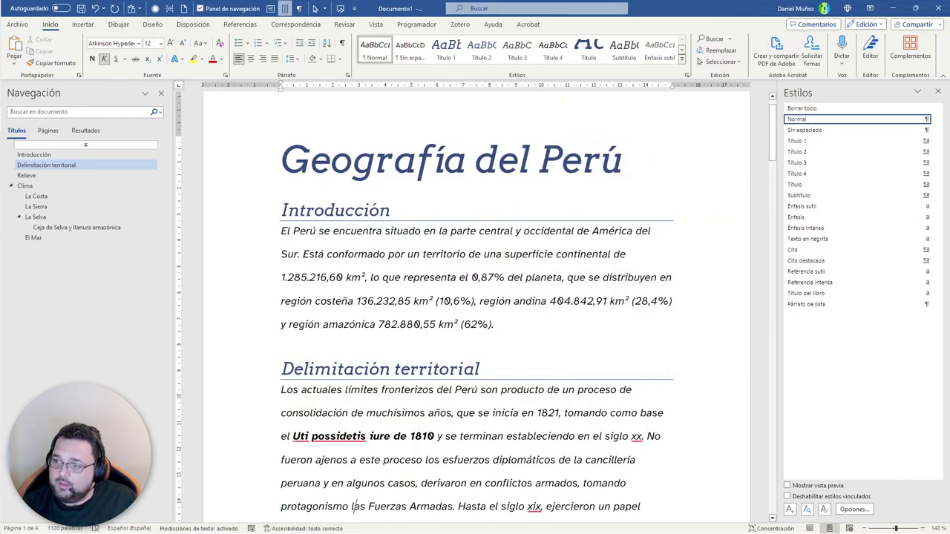
- Update the Normal style to match the selected upright body paragraph
{"action": "scroll", "coordinate": [476, 308], "scroll_direction": "down", "scroll_amount": 2}
{"action": "scroll", "coordinate": [477, 307], "scroll_direction": "down", "scroll_amount": 3}
{"action": "scroll", "coordinate": [477, 308], "scroll_direction": "down", "scroll_amount": 3}
{"action": "scroll", "coordinate": [476, 307], "scroll_direction": "down", "scroll_amount": 2}
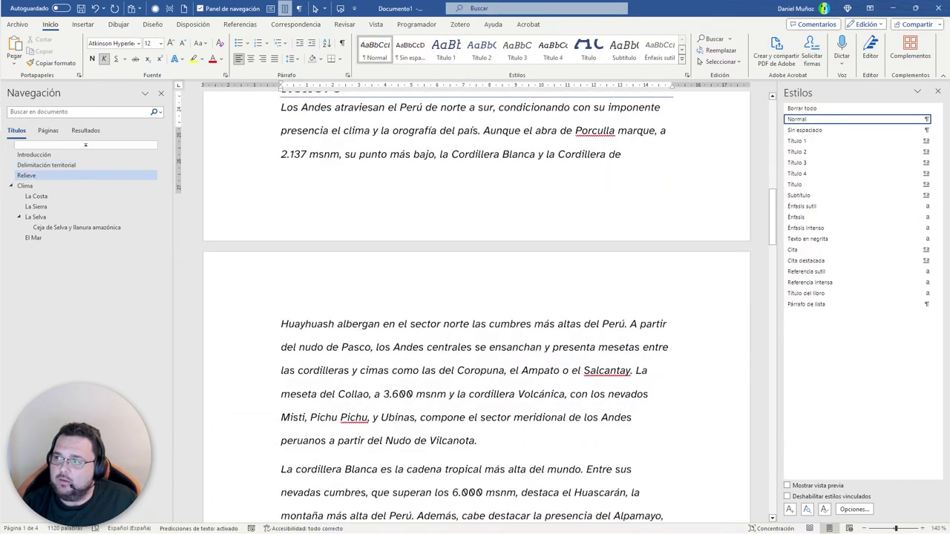
{"action": "scroll", "coordinate": [476, 307], "scroll_direction": "down", "scroll_amount": 2}
{"action": "scroll", "coordinate": [476, 307], "scroll_direction": "down", "scroll_amount": 2}
{"action": "scroll", "coordinate": [476, 307], "scroll_direction": "down", "scroll_amount": 1}
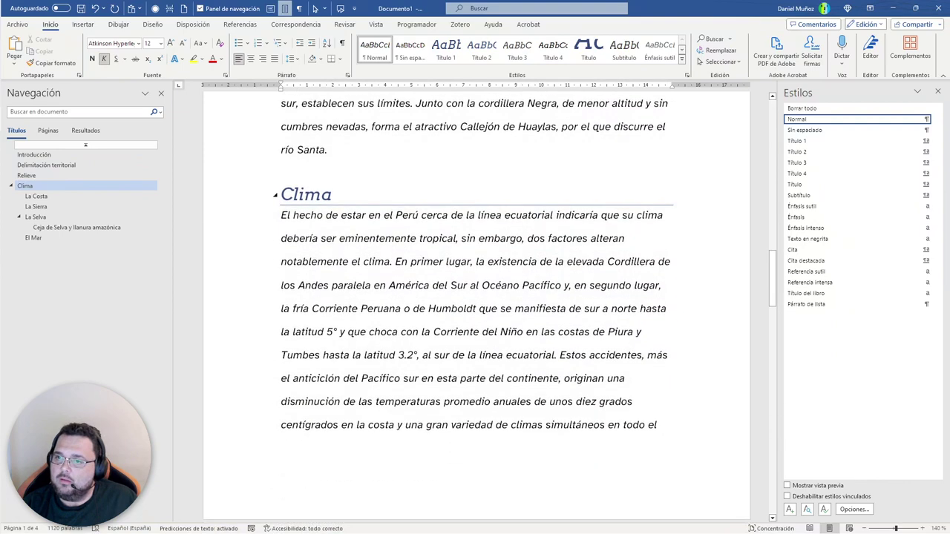
{"action": "scroll", "coordinate": [477, 307], "scroll_direction": "down", "scroll_amount": 2}
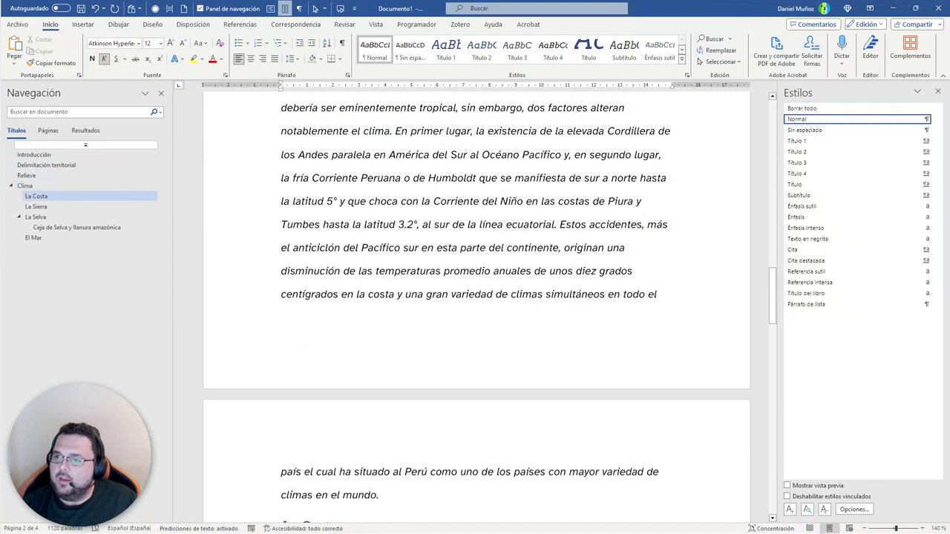
{"action": "scroll", "coordinate": [476, 308], "scroll_direction": "down", "scroll_amount": 3}
{"action": "scroll", "coordinate": [476, 307], "scroll_direction": "down", "scroll_amount": 3}
{"action": "scroll", "coordinate": [476, 307], "scroll_direction": "down", "scroll_amount": 1}
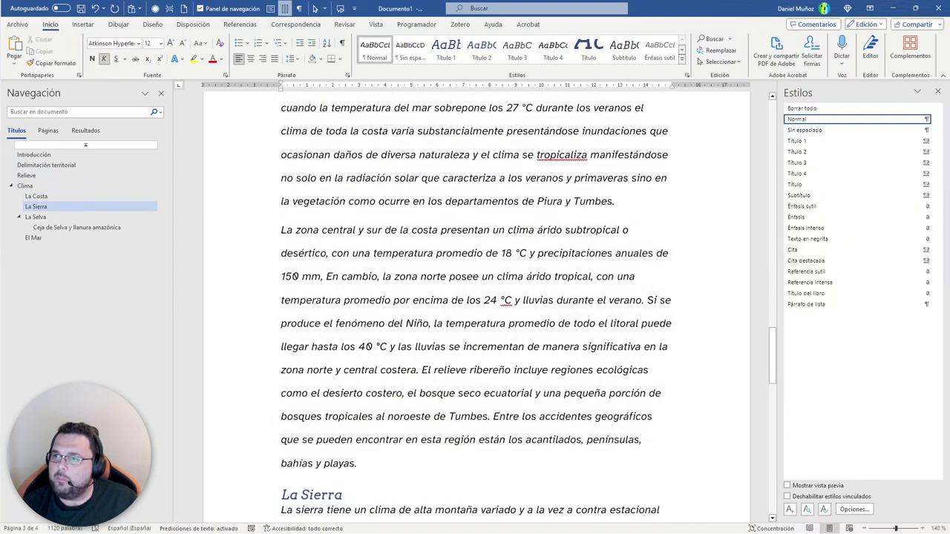
{"action": "scroll", "coordinate": [476, 307], "scroll_direction": "down", "scroll_amount": 2}
{"action": "scroll", "coordinate": [477, 307], "scroll_direction": "up", "scroll_amount": 4}
{"action": "scroll", "coordinate": [476, 308], "scroll_direction": "up", "scroll_amount": 5}
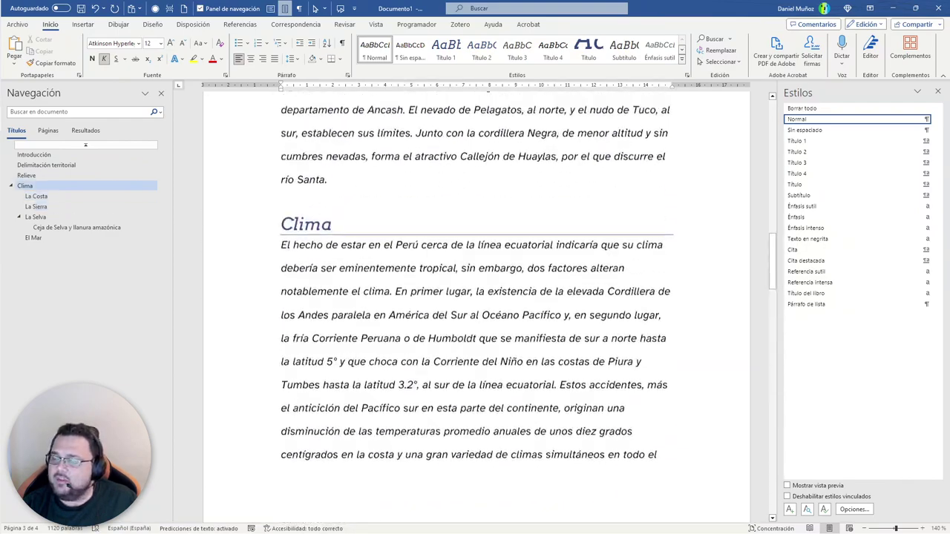
{"action": "scroll", "coordinate": [477, 307], "scroll_direction": "up", "scroll_amount": 6}
{"action": "scroll", "coordinate": [477, 307], "scroll_direction": "up", "scroll_amount": 6}
{"action": "scroll", "coordinate": [477, 307], "scroll_direction": "up", "scroll_amount": 3}
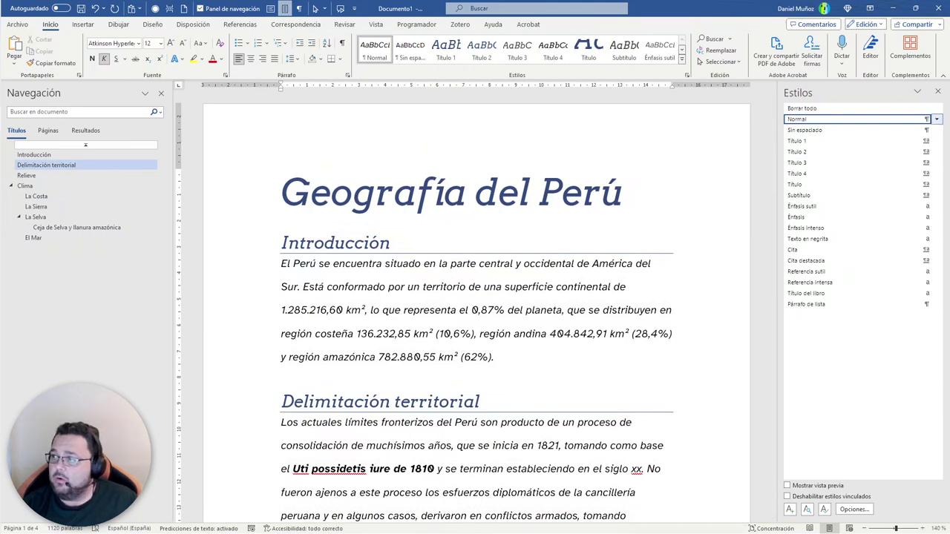
{"action": "left_click", "coordinate": [937, 119]}
{"action": "left_click", "coordinate": [861, 132]}
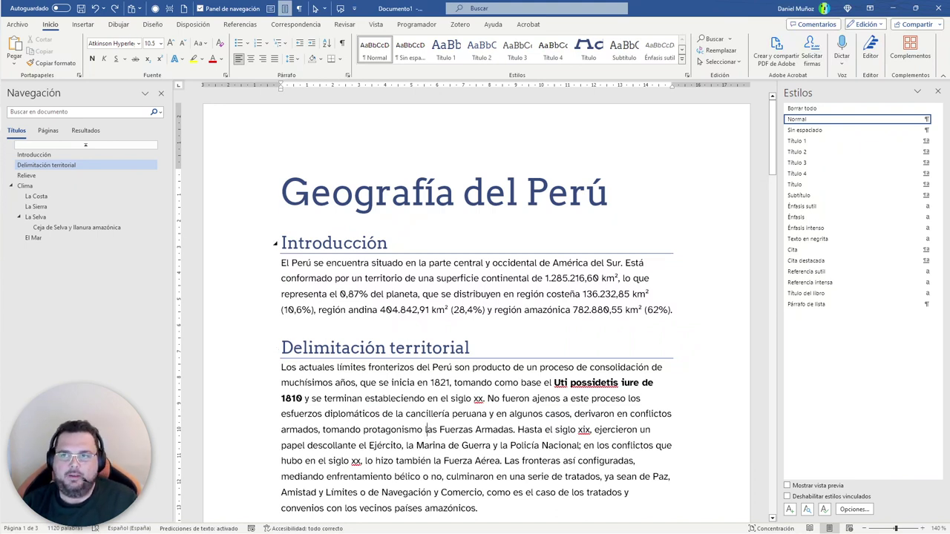
{"action": "left_click", "coordinate": [388, 242]}
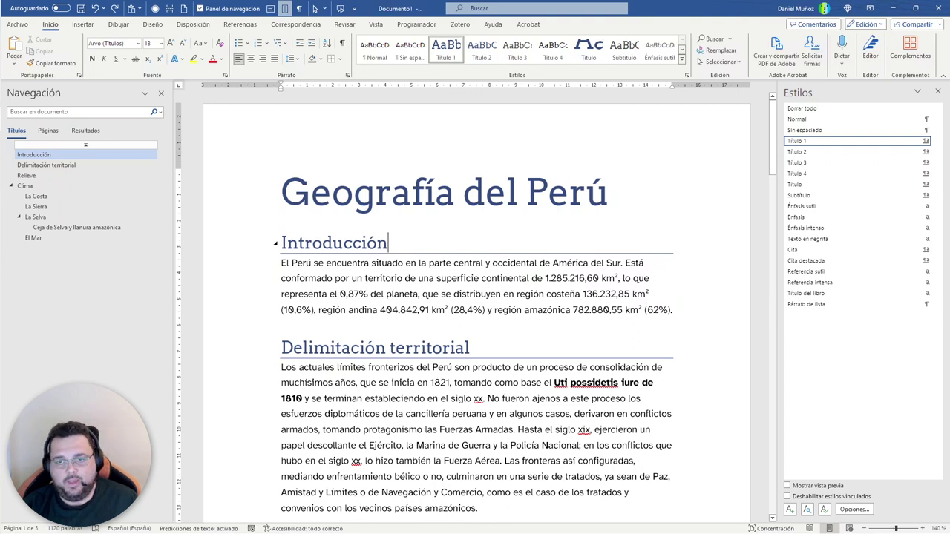
- Place the insertion point at the start of the 'Geografía del Perú' title line
{"action": "scroll", "coordinate": [475, 311], "scroll_direction": "down", "scroll_amount": 1}
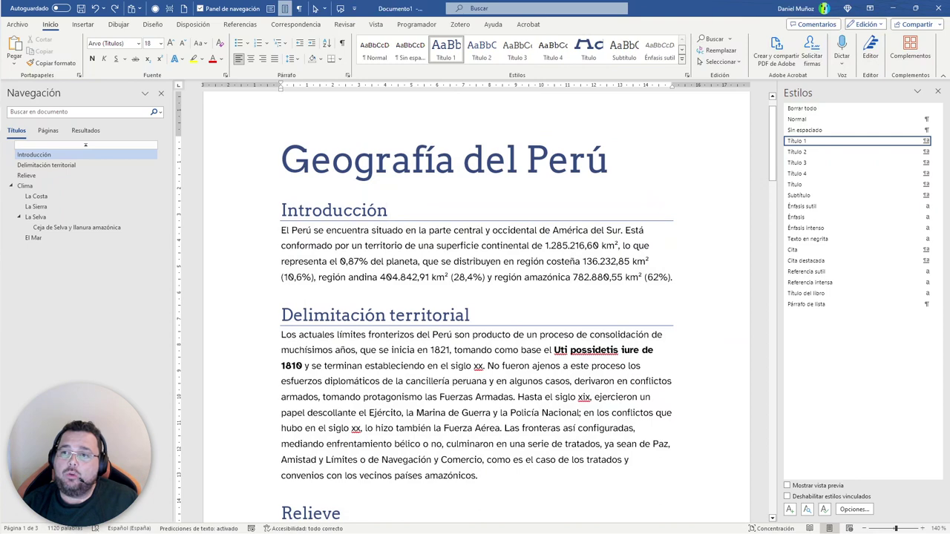
{"action": "scroll", "coordinate": [475, 311], "scroll_direction": "down", "scroll_amount": 1}
{"action": "scroll", "coordinate": [475, 311], "scroll_direction": "up", "scroll_amount": 2}
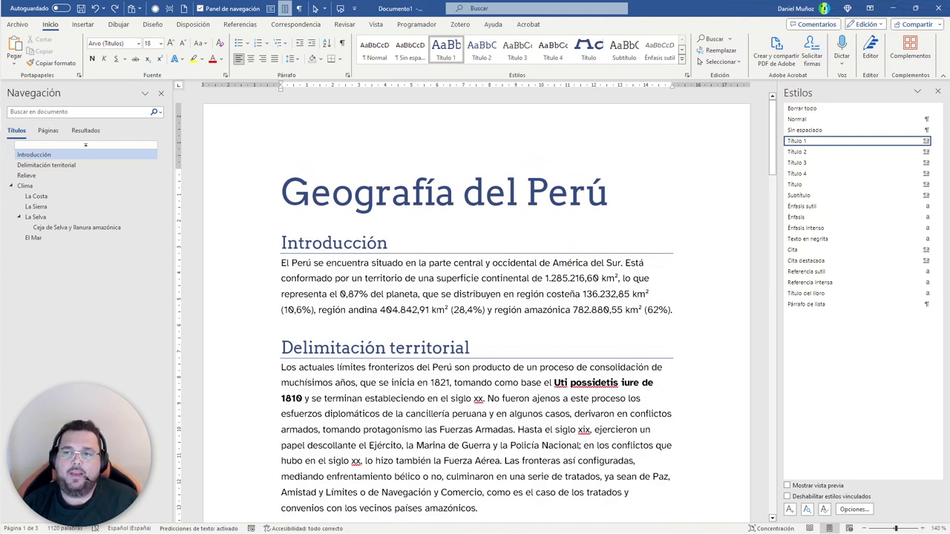
{"action": "left_click", "coordinate": [281, 192]}
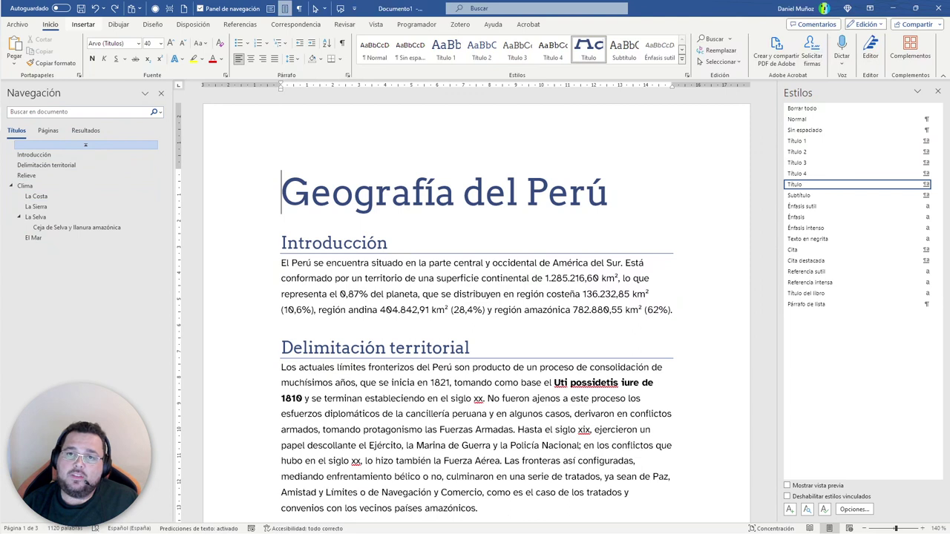
- Insert 'Tabla automática 1' table of contents above the title using the Buscar box
{"action": "left_click", "coordinate": [83, 24]}
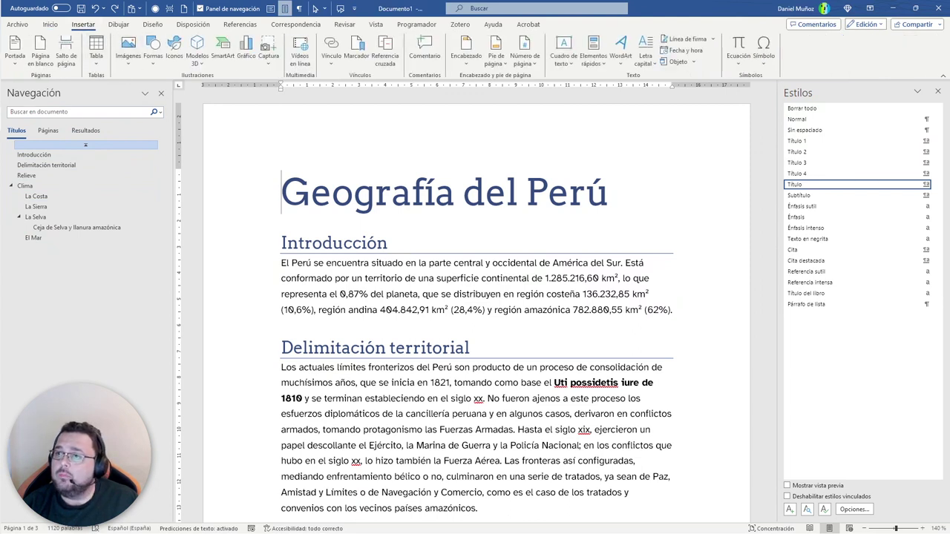
{"action": "key", "text": "alt+q"}
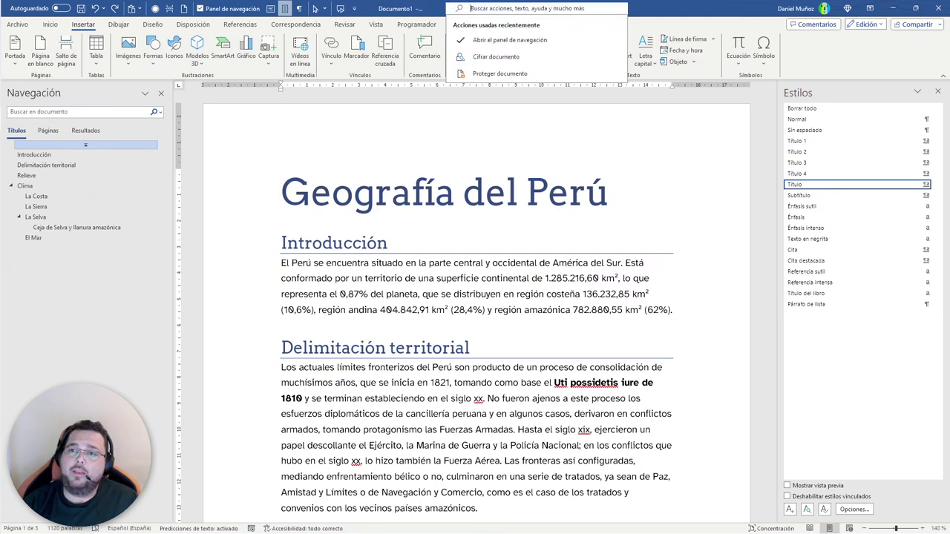
{"action": "type", "text": "tabña de"}
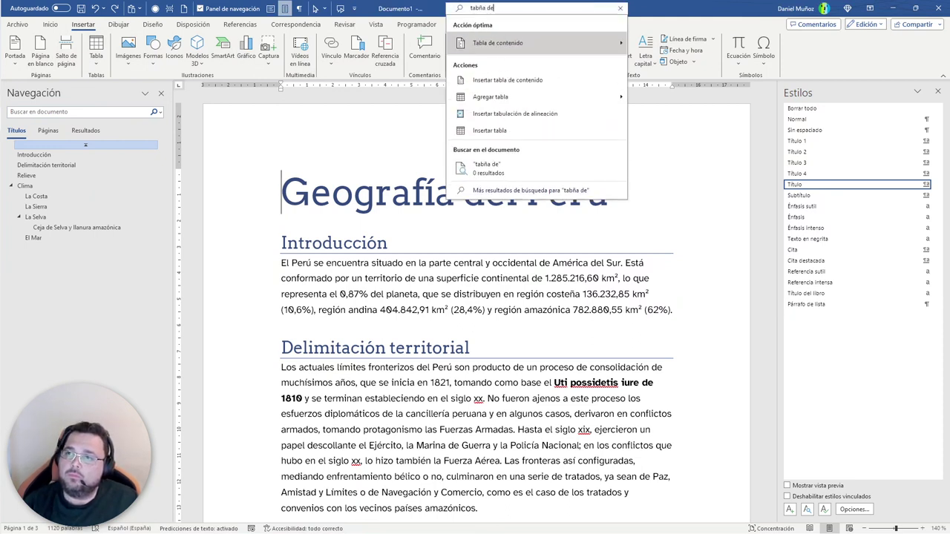
{"action": "key", "text": "Right"}
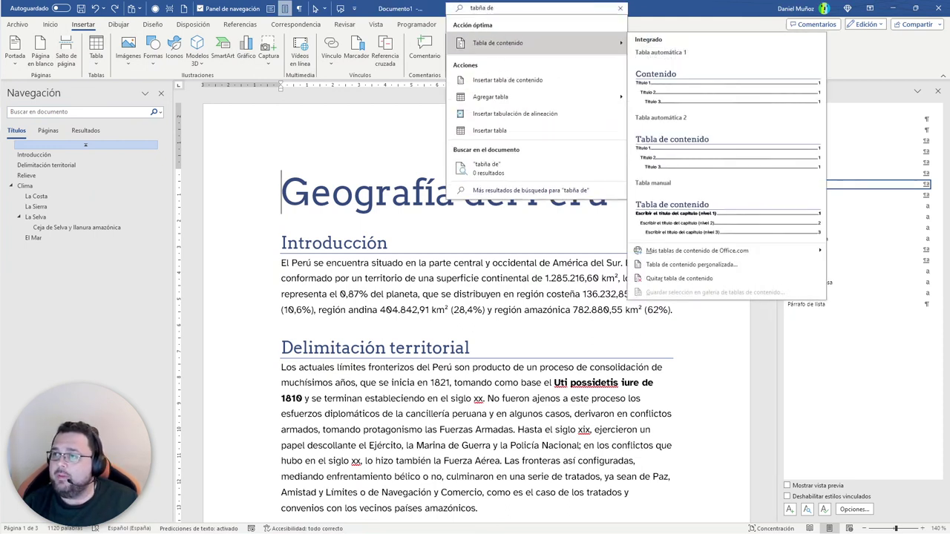
{"action": "key", "text": "Return"}
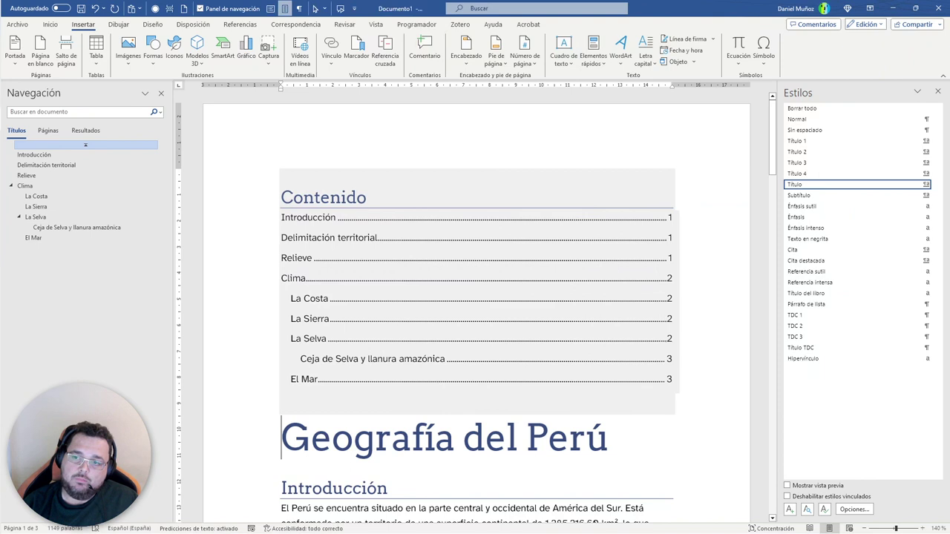
{"action": "left_click", "coordinate": [282, 399]}
- Add empty paragraphs after 'Geografía del Perú' and turn on formatting marks
{"action": "left_click", "coordinate": [609, 437]}
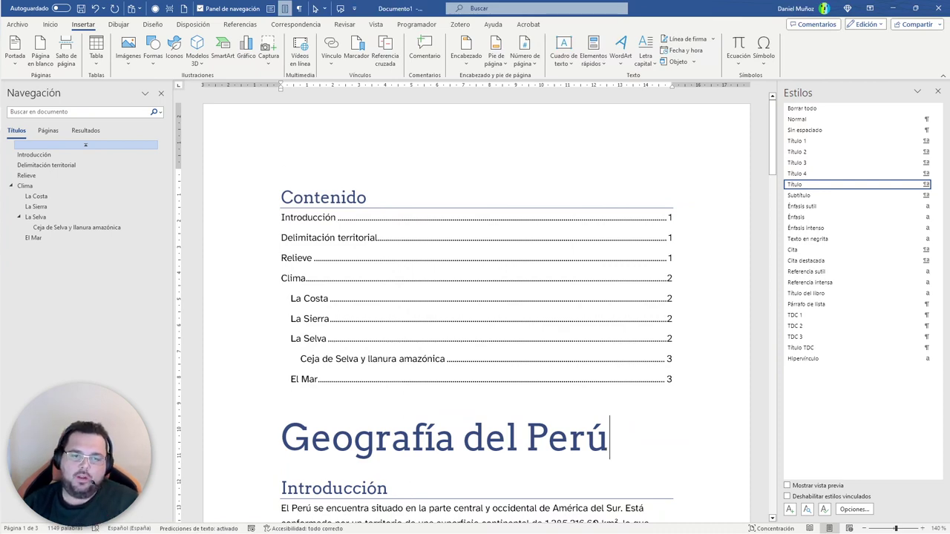
{"action": "scroll", "coordinate": [476, 311], "scroll_direction": "down", "scroll_amount": 2}
{"action": "scroll", "coordinate": [476, 311], "scroll_direction": "down", "scroll_amount": 3}
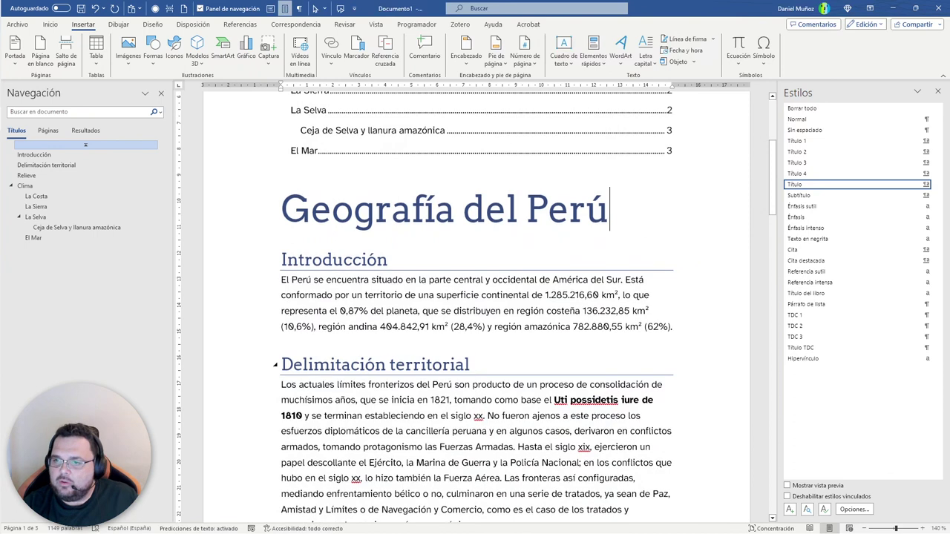
{"action": "key", "text": "Return"}
{"action": "key", "text": "Return"}
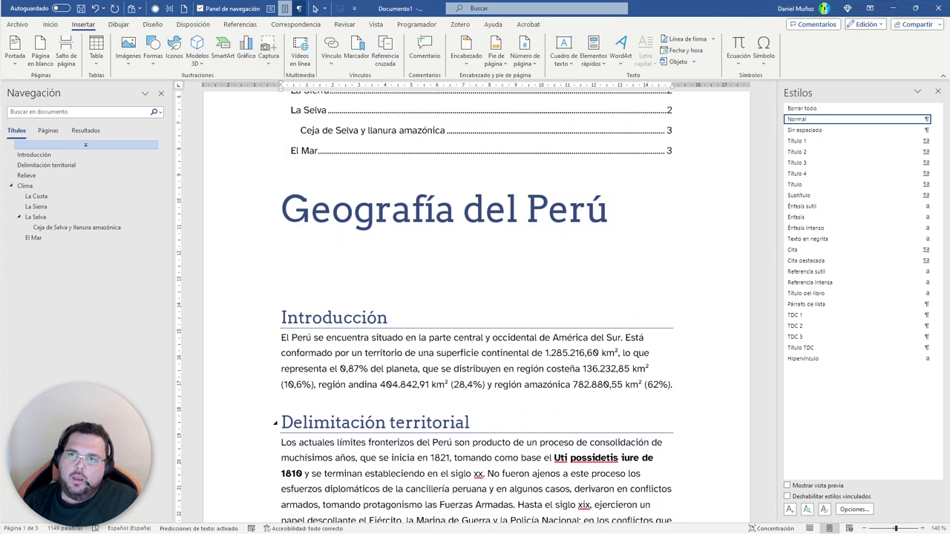
{"action": "left_click", "coordinate": [299, 8]}
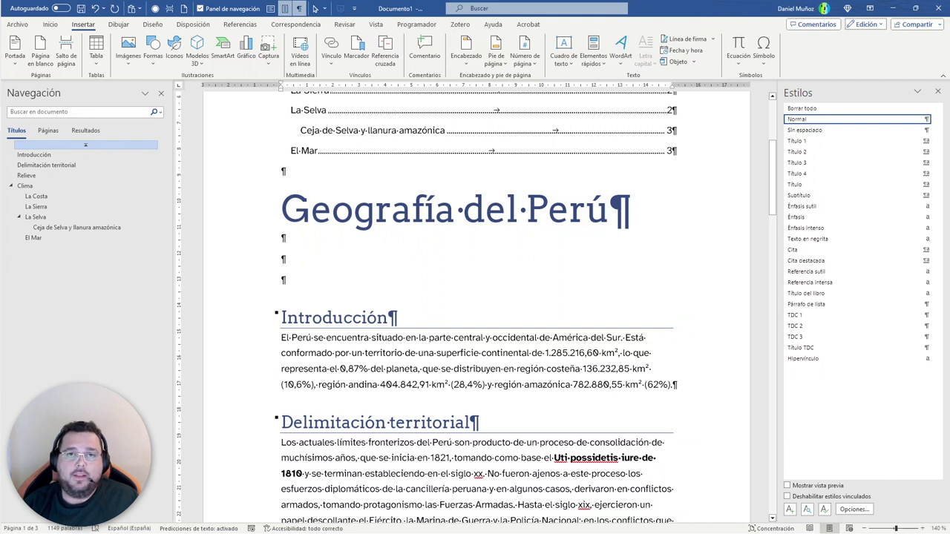
- Try a page break after the title, undo it, then delete the empty paragraphs with Backspace
{"action": "left_click", "coordinate": [283, 237]}
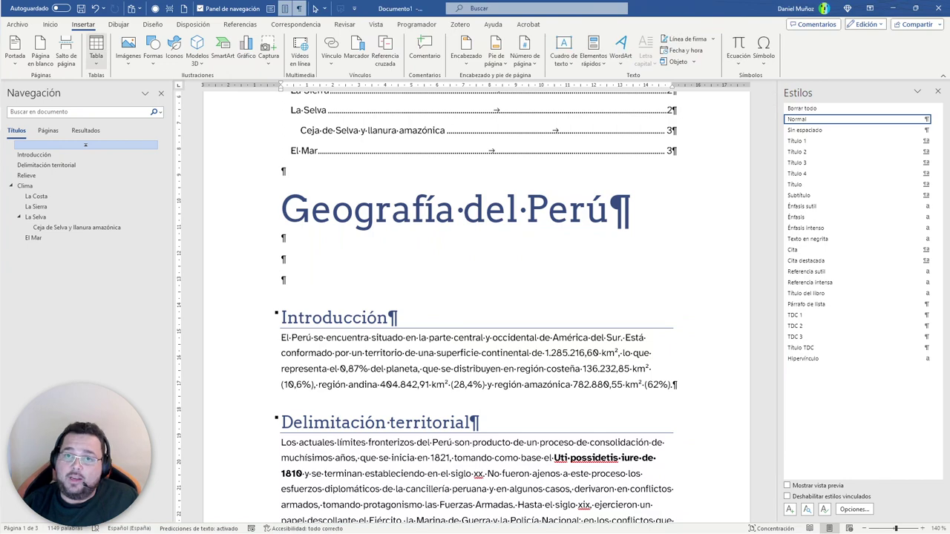
{"action": "left_click", "coordinate": [66, 52]}
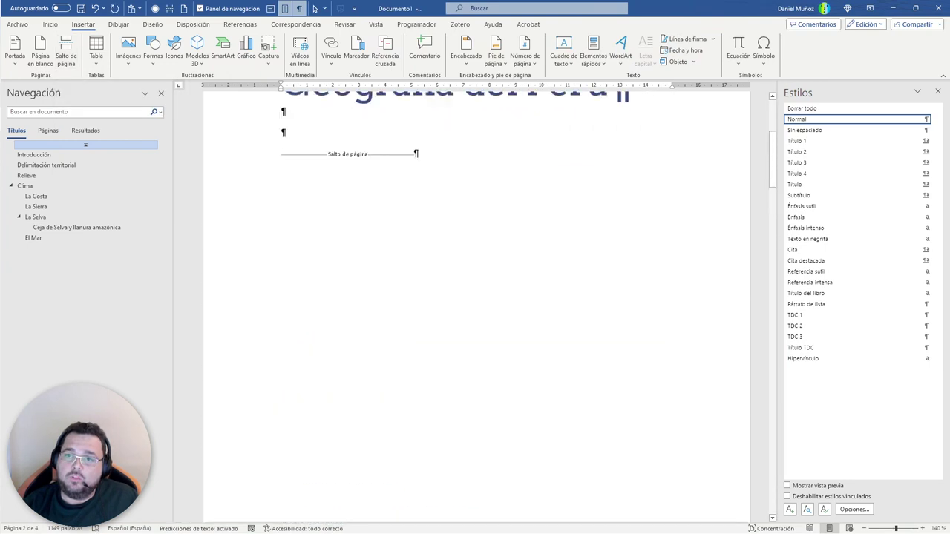
{"action": "left_click", "coordinate": [95, 8]}
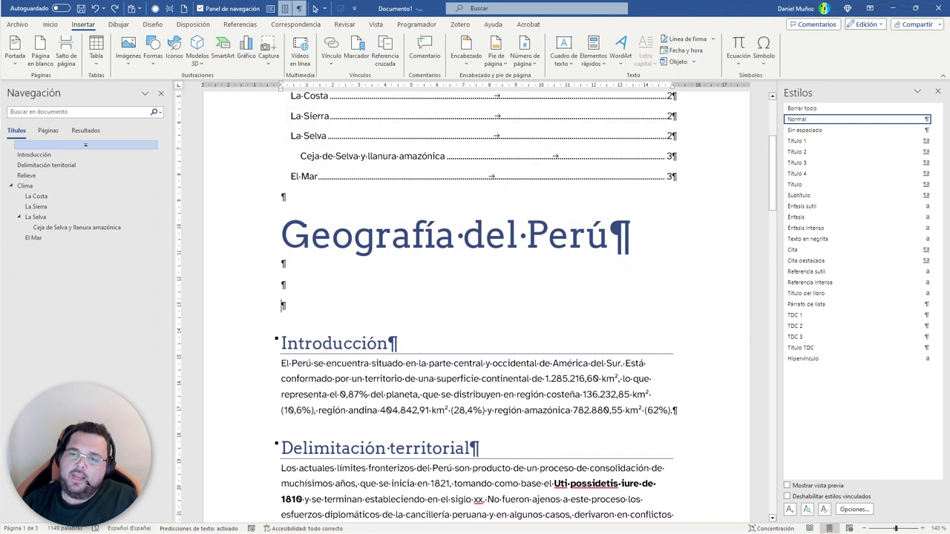
{"action": "key", "text": "BackSpace"}
{"action": "key", "text": "BackSpace"}
{"action": "key", "text": "BackSpace"}
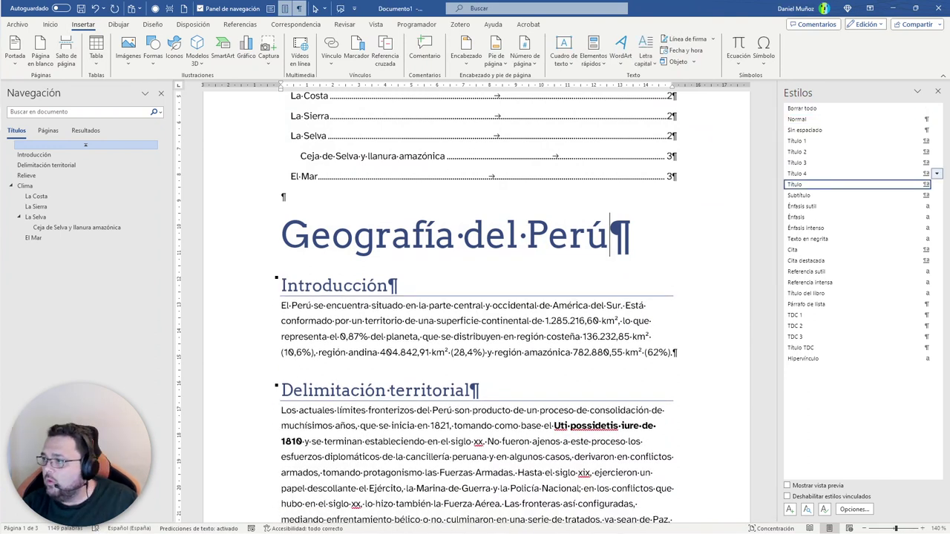
- Modify the Título style's paragraph spacing to 50 pt after and apply it
{"action": "left_click", "coordinate": [937, 184]}
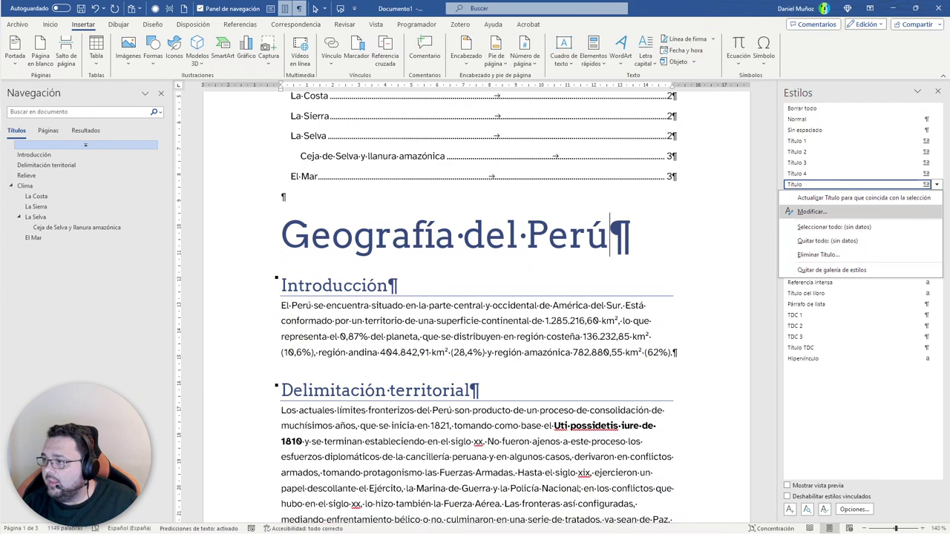
{"action": "left_click", "coordinate": [811, 212]}
{"action": "left_click", "coordinate": [525, 356]}
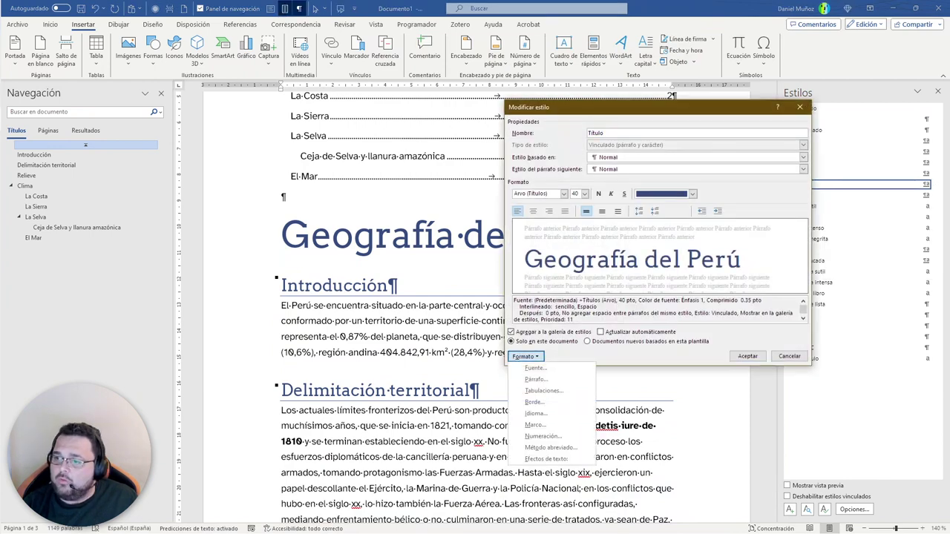
{"action": "left_click", "coordinate": [536, 379]}
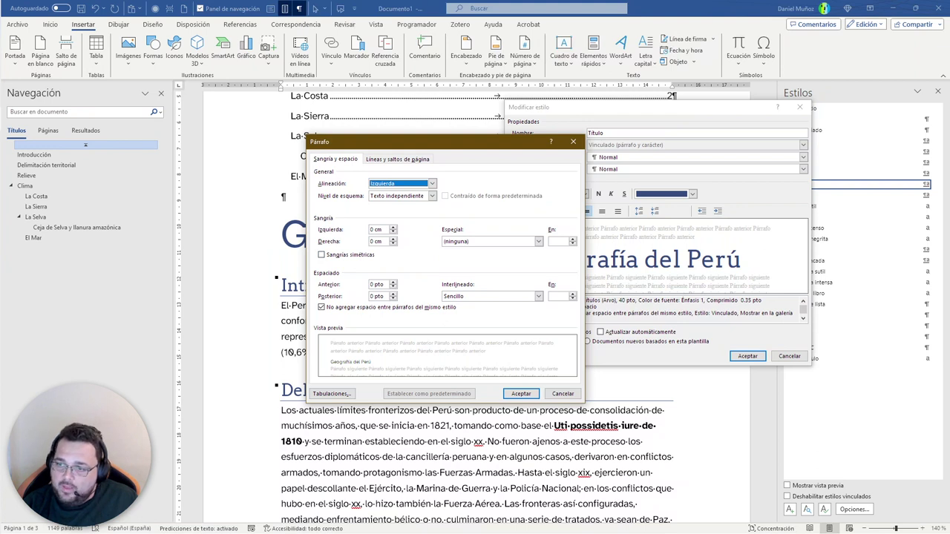
{"action": "left_click", "coordinate": [379, 296]}
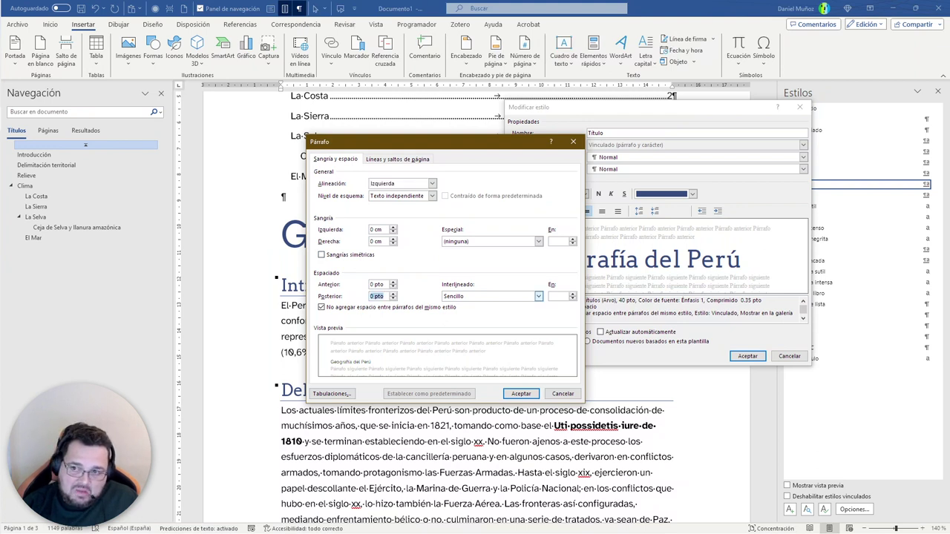
{"action": "type", "text": "50"}
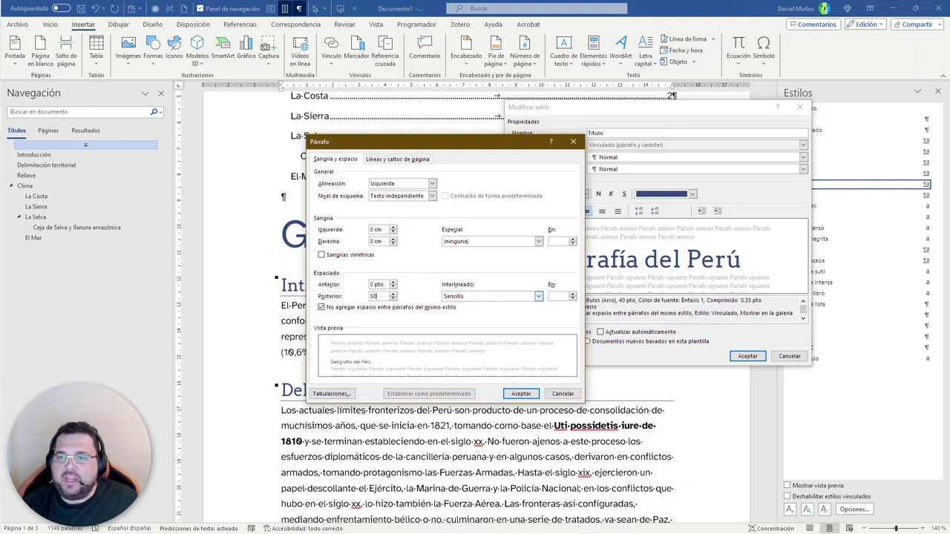
{"action": "key", "text": "Tab"}
{"action": "key", "text": "Return"}
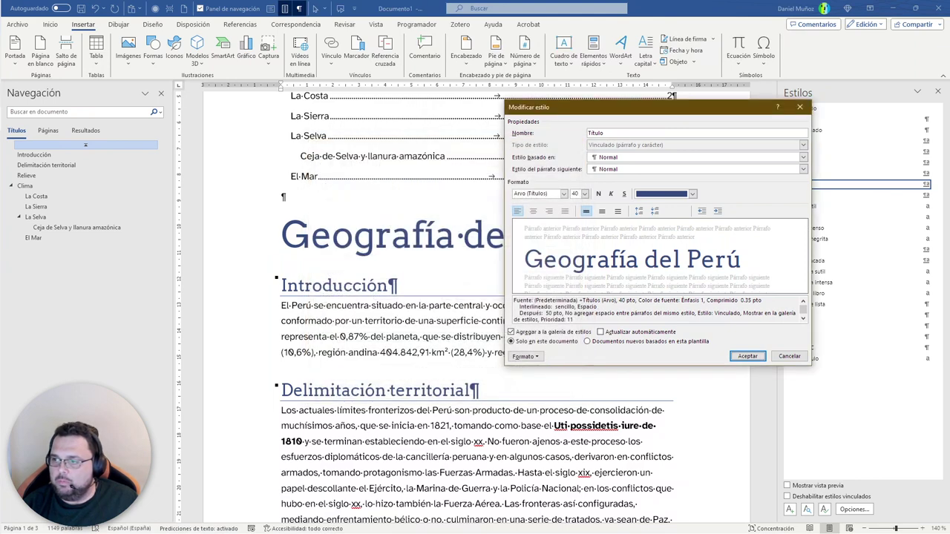
{"action": "key", "text": "Return"}
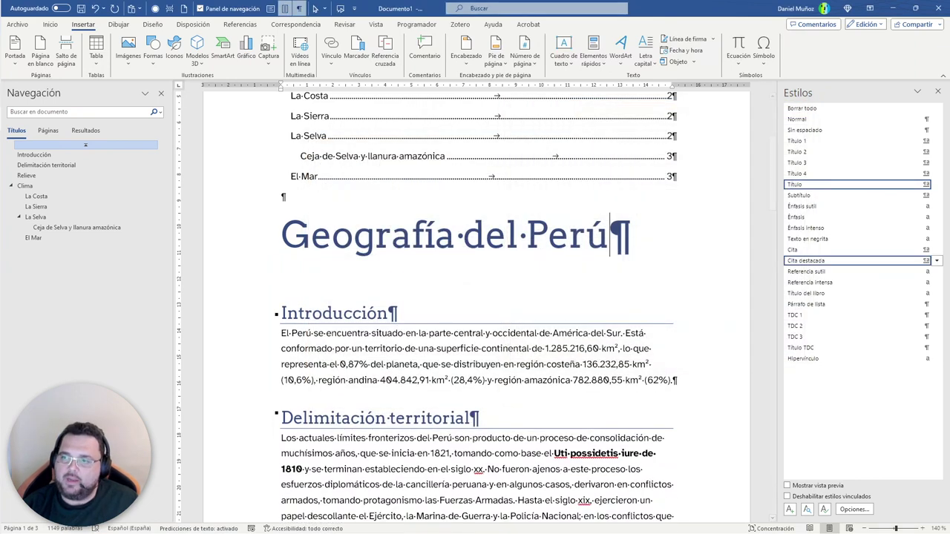